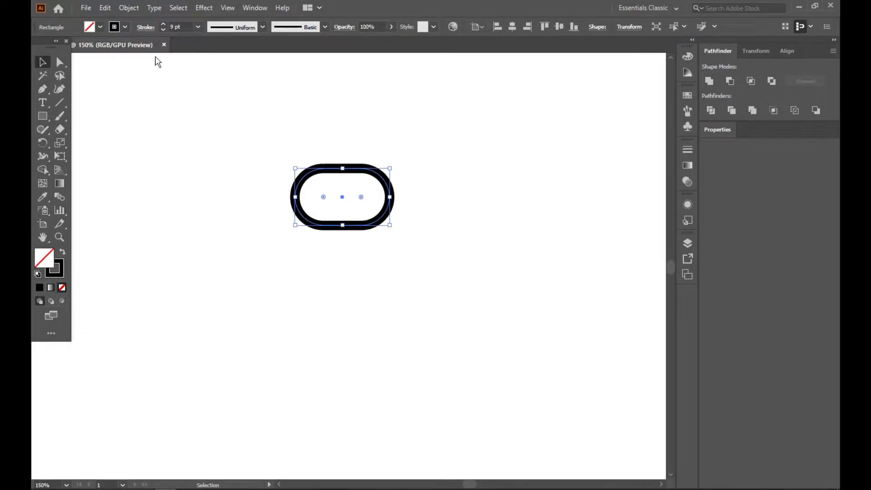
Paste a copy of the rounded rectangle in place and scale it up proportionally about its centre to surround the original.
{"action": "left_click", "coordinate": [105, 8]}
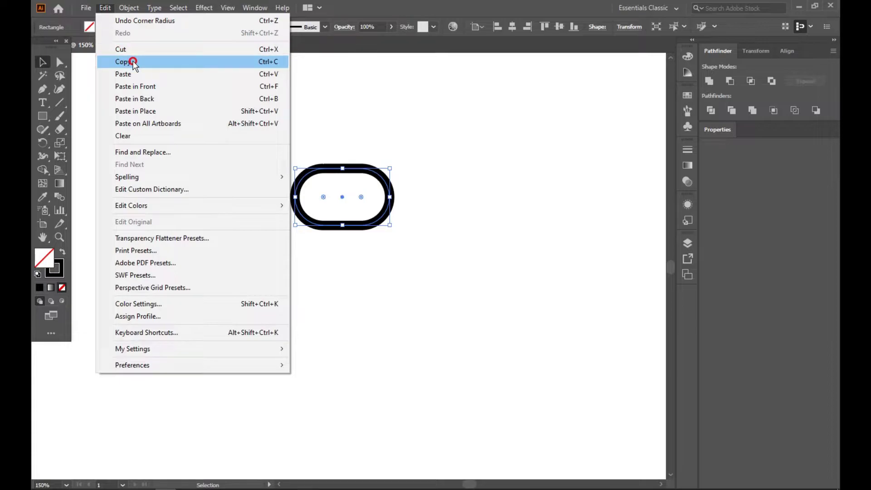
{"action": "left_click", "coordinate": [131, 60]}
{"action": "left_click", "coordinate": [105, 8]}
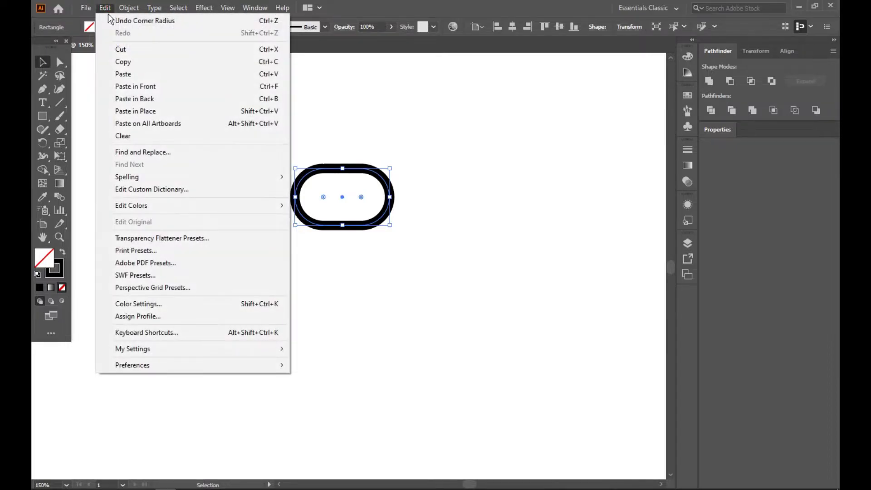
{"action": "left_click", "coordinate": [142, 110]}
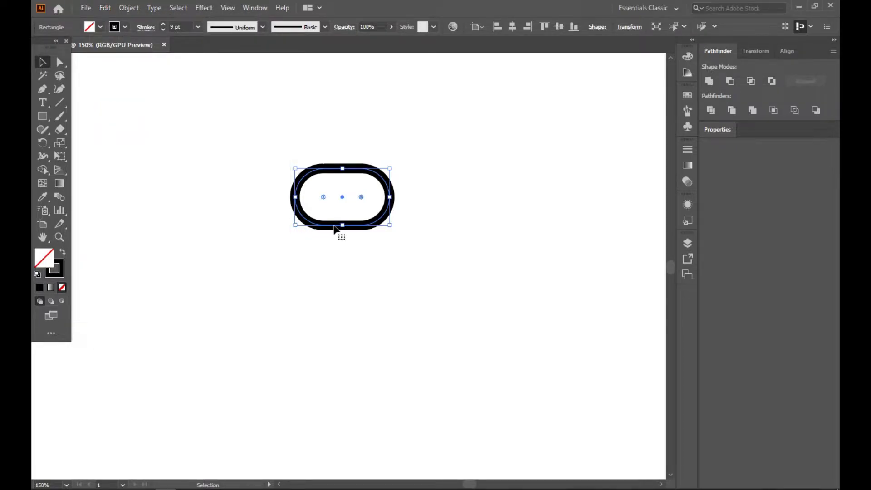
{"action": "left_click_drag", "start_coordinate": [389, 225], "coordinate": [415, 252]}
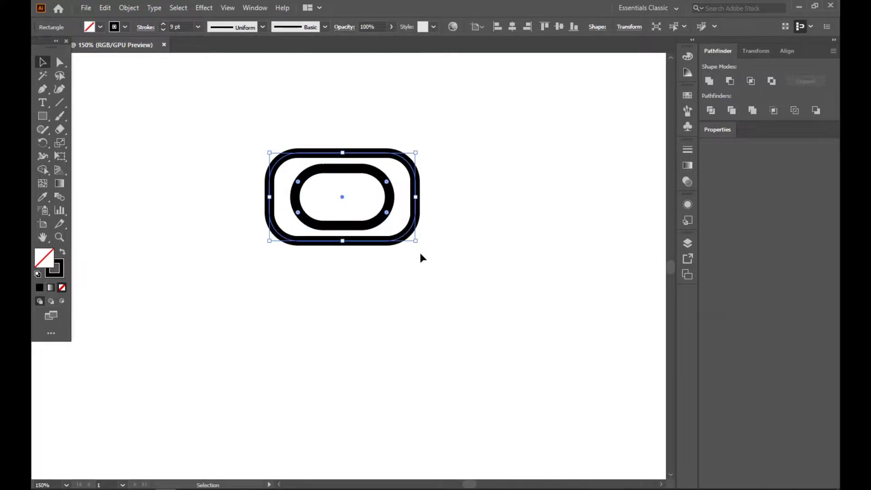
{"action": "left_click", "coordinate": [499, 252]}
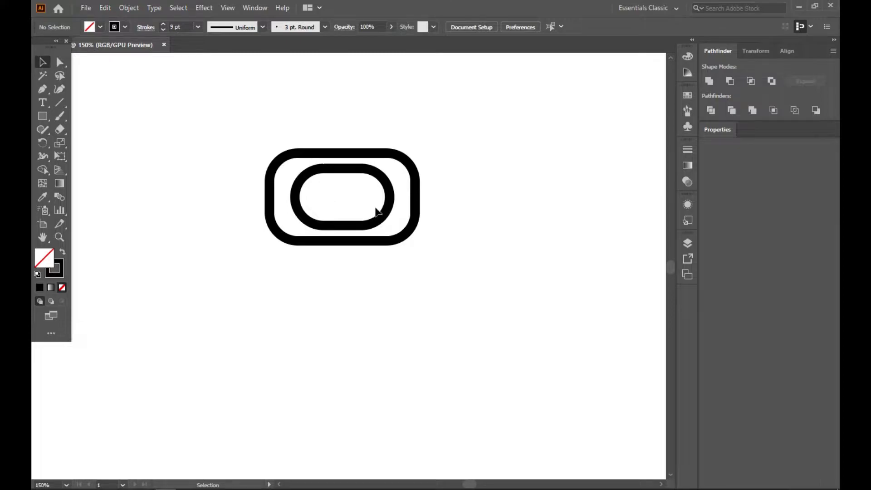
Enlarge the outer rounded rectangle a little more about its centre.
{"action": "left_click", "coordinate": [403, 239]}
{"action": "left_click", "coordinate": [272, 161]}
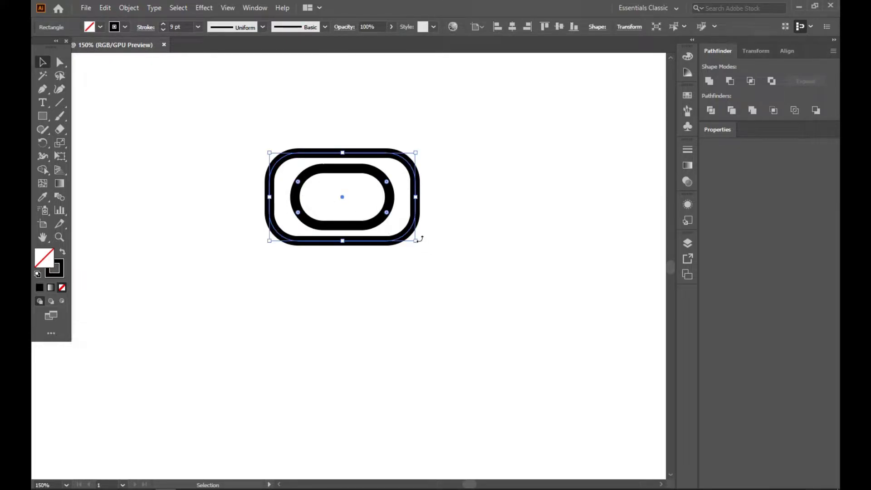
{"action": "left_click_drag", "start_coordinate": [416, 241], "coordinate": [426, 246]}
{"action": "left_click", "coordinate": [459, 246]}
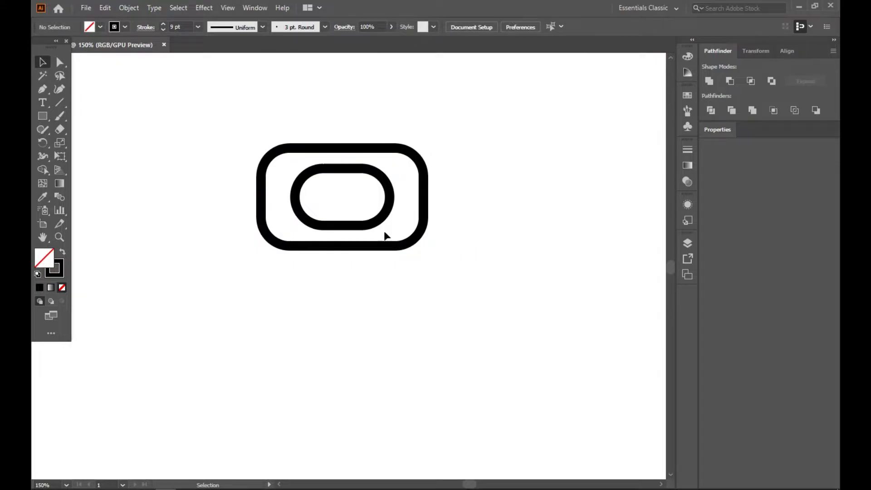
Move the small pill away below the large rectangle and round the large rectangle's corners fully into a pill shape.
{"action": "left_click", "coordinate": [392, 183]}
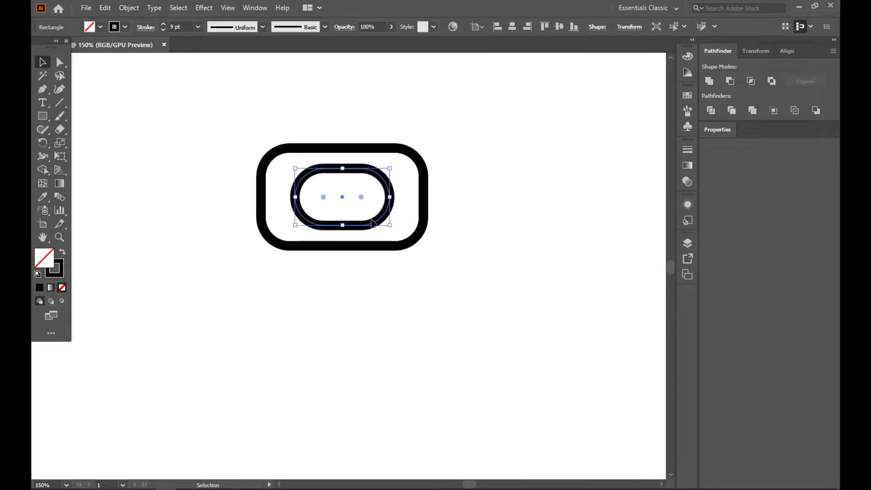
{"action": "left_click_drag", "start_coordinate": [383, 221], "coordinate": [578, 335]}
{"action": "left_click_drag", "start_coordinate": [207, 108], "coordinate": [452, 271]}
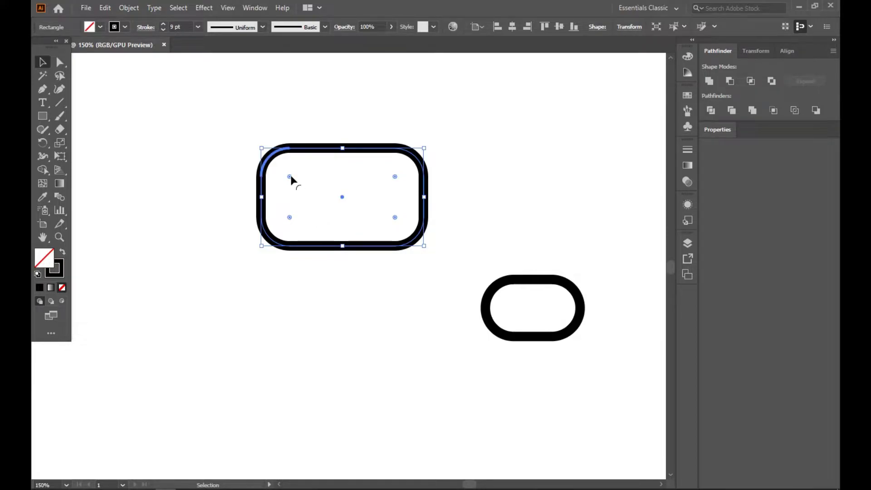
{"action": "left_click_drag", "start_coordinate": [290, 177], "coordinate": [365, 238]}
{"action": "left_click", "coordinate": [368, 329]}
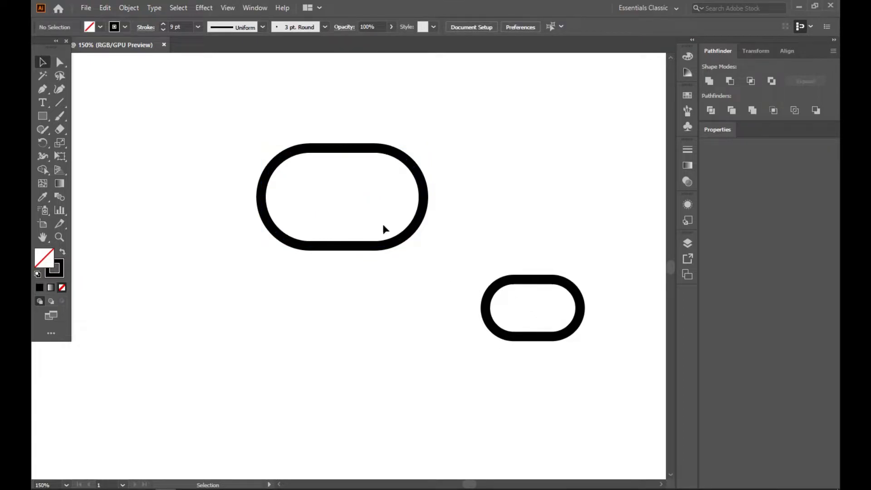
Move the small pill back inside the large one and align their centres, horizontally to the artboard and vertically to the key object.
{"action": "left_click_drag", "start_coordinate": [505, 283], "coordinate": [317, 172]}
{"action": "left_click_drag", "start_coordinate": [210, 128], "coordinate": [486, 289]}
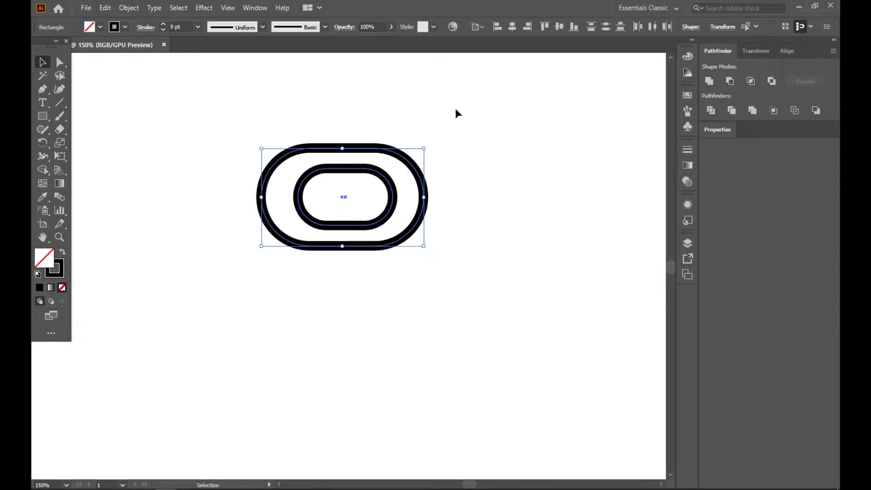
{"action": "left_click", "coordinate": [511, 28]}
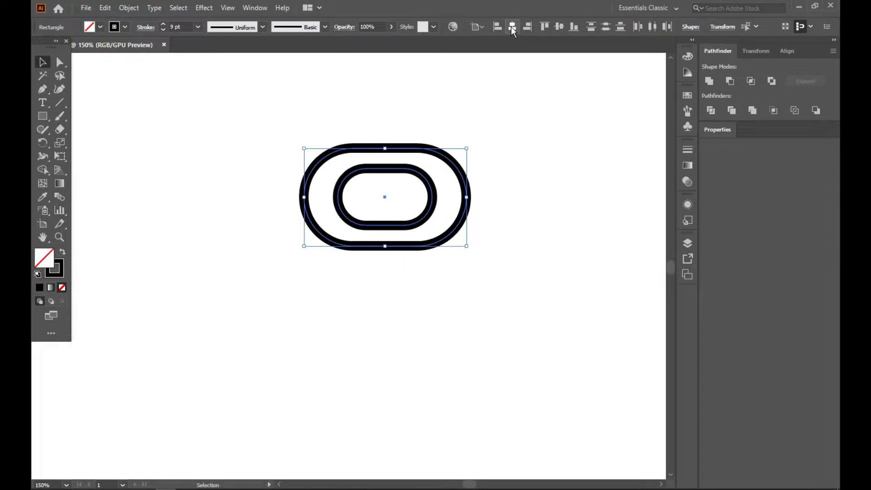
{"action": "left_click", "coordinate": [482, 27]}
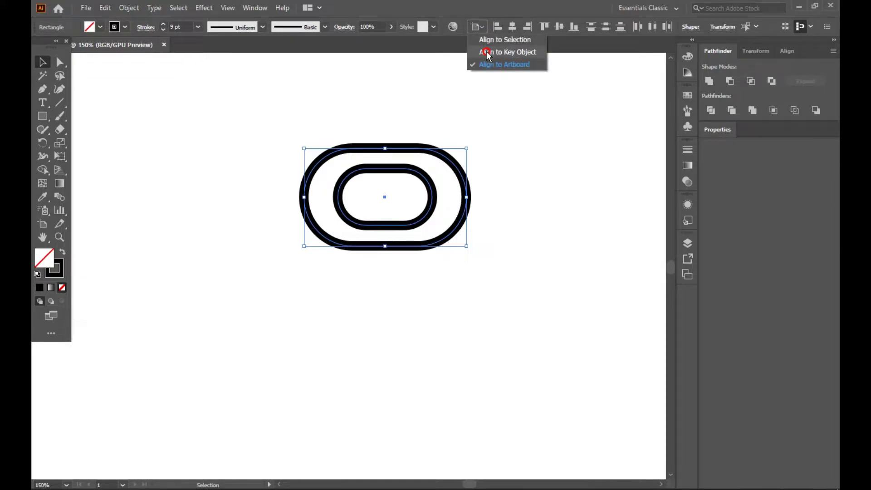
{"action": "left_click", "coordinate": [486, 52]}
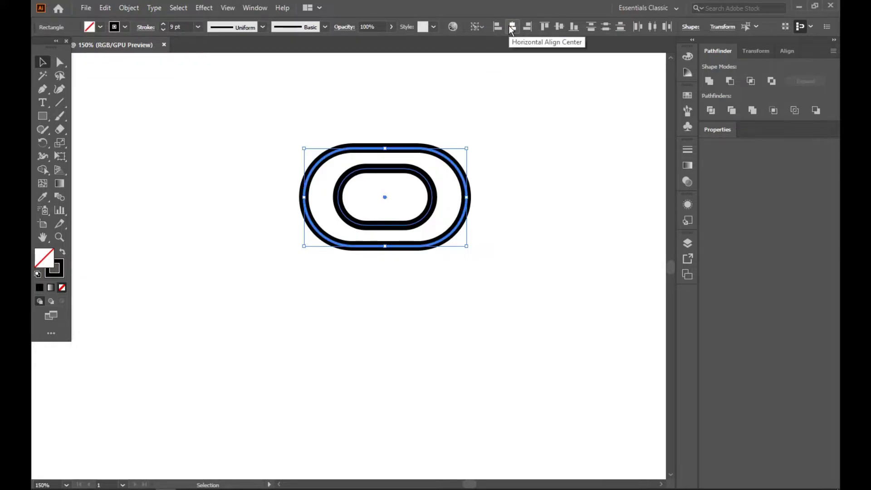
{"action": "left_click", "coordinate": [559, 27]}
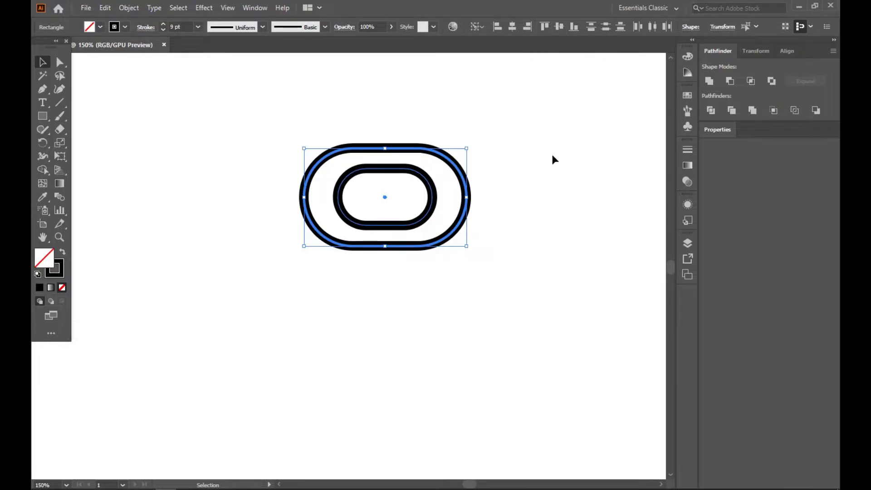
{"action": "left_click", "coordinate": [476, 360]}
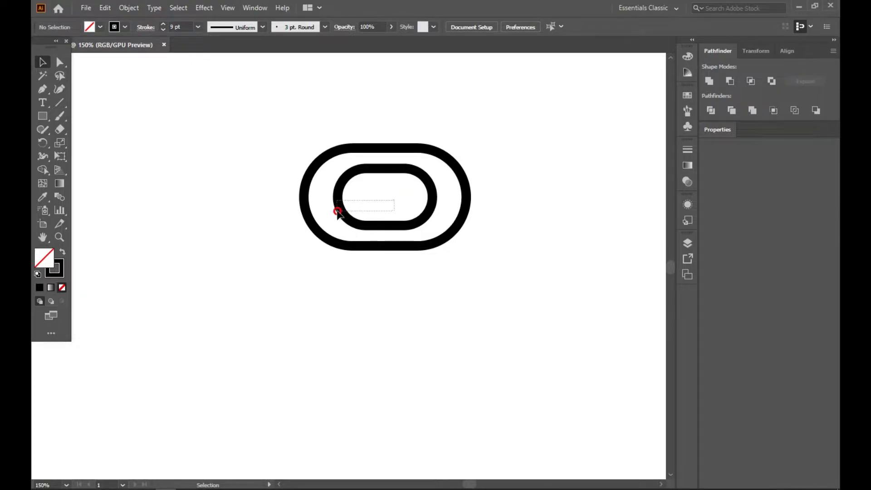
Nudge the inner pill left until it sits near the outer pill's left end.
{"action": "left_click", "coordinate": [332, 211]}
{"action": "key", "text": "Left"}
{"action": "key", "text": "Left"}
{"action": "key", "text": "Left"}
{"action": "key", "text": "Left"}
{"action": "key", "text": "Left"}
{"action": "key", "text": "Left"}
{"action": "key", "text": "Left"}
{"action": "key", "text": "Left"}
{"action": "key", "text": "Left"}
{"action": "key", "text": "Left"}
{"action": "key", "text": "Left"}
{"action": "key", "text": "Left"}
{"action": "key", "text": "Left"}
{"action": "key", "text": "Left"}
{"action": "key", "text": "Left"}
{"action": "key", "text": "Left"}
{"action": "key", "text": "Left"}
{"action": "key", "text": "Left"}
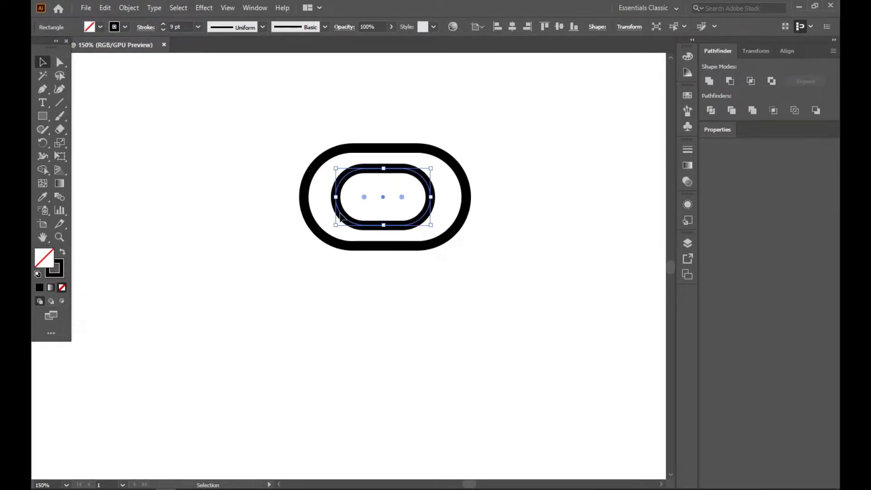
{"action": "key", "text": "Left"}
{"action": "key", "text": "Left"}
{"action": "key", "text": "Left"}
{"action": "key", "text": "Up"}
{"action": "key", "text": "Up"}
{"action": "key", "text": "Up"}
{"action": "key", "text": "Down"}
{"action": "key", "text": "Down"}
{"action": "key", "text": "Down"}
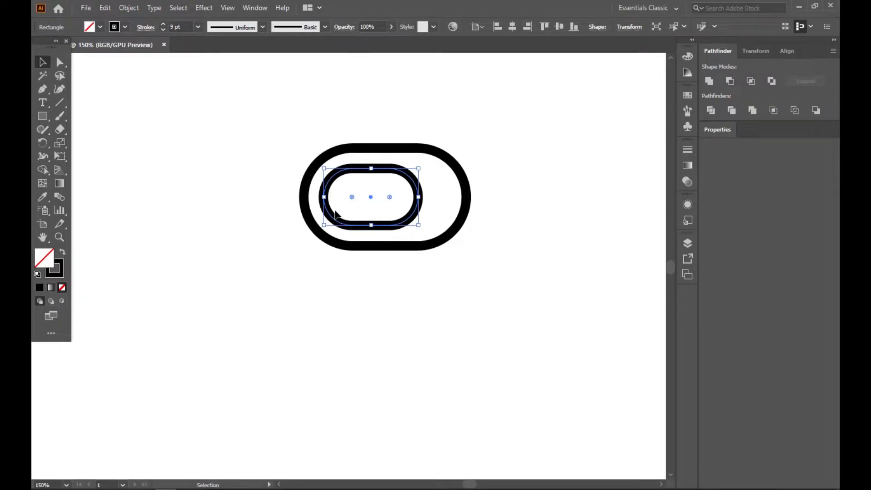
Centre both pills horizontally and vertically on the artboard.
{"action": "left_click", "coordinate": [399, 353]}
{"action": "left_click_drag", "start_coordinate": [227, 130], "coordinate": [335, 229]}
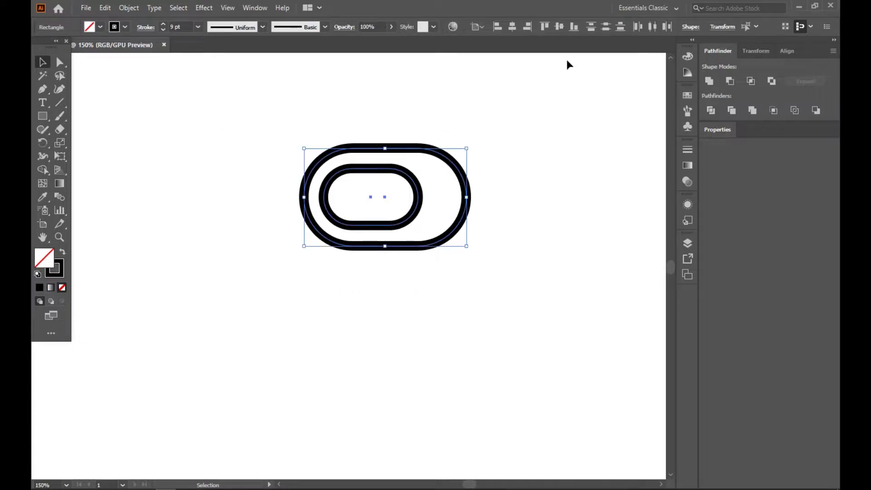
{"action": "left_click", "coordinate": [515, 27]}
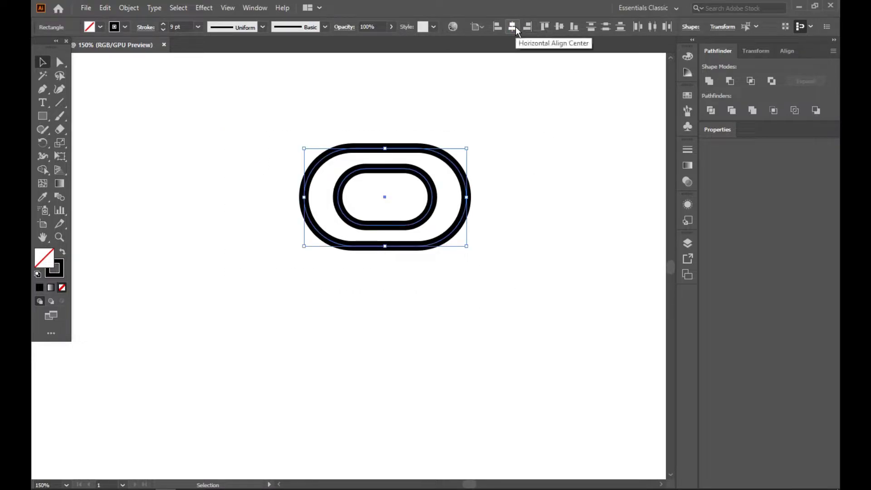
{"action": "left_click", "coordinate": [556, 26]}
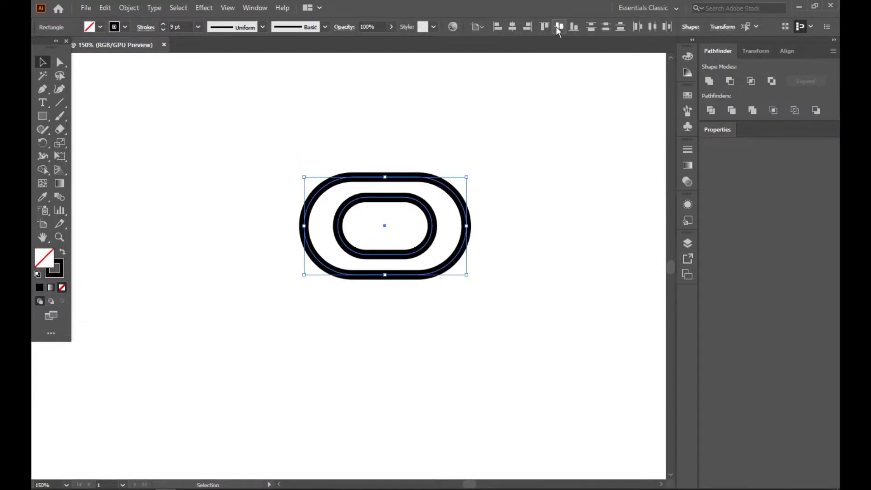
Set the alignment reference of the two pills to Key Object, reselect both pills and clear the selection.
{"action": "left_click", "coordinate": [432, 26]}
{"action": "left_click", "coordinate": [480, 25]}
{"action": "left_click", "coordinate": [483, 26]}
{"action": "left_click", "coordinate": [481, 52]}
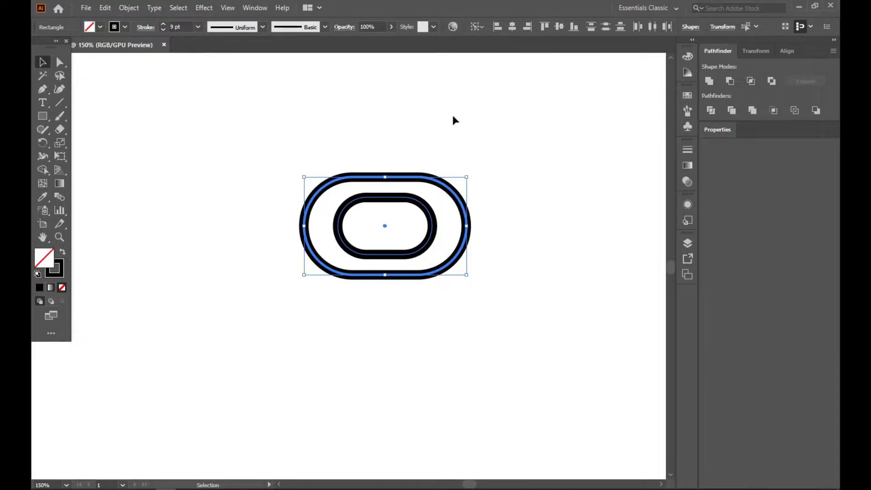
{"action": "left_click_drag", "start_coordinate": [267, 140], "coordinate": [447, 263]}
{"action": "left_click_drag", "start_coordinate": [282, 144], "coordinate": [494, 309]}
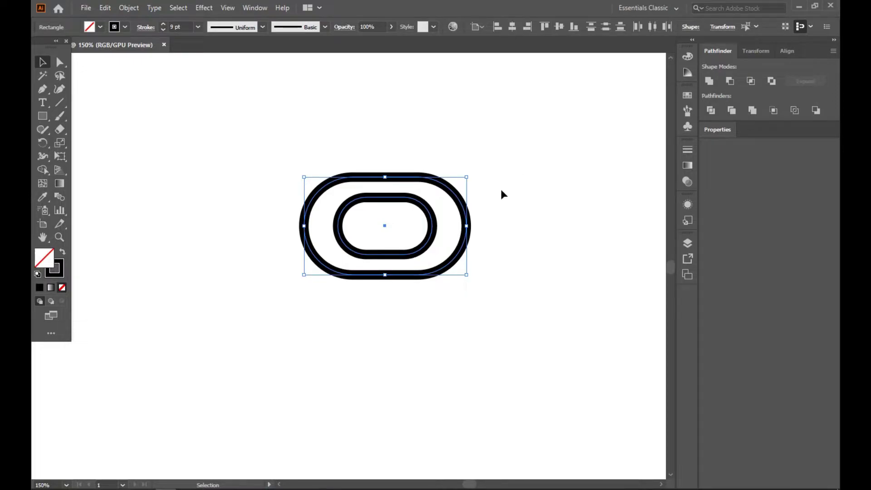
{"action": "left_click", "coordinate": [469, 246]}
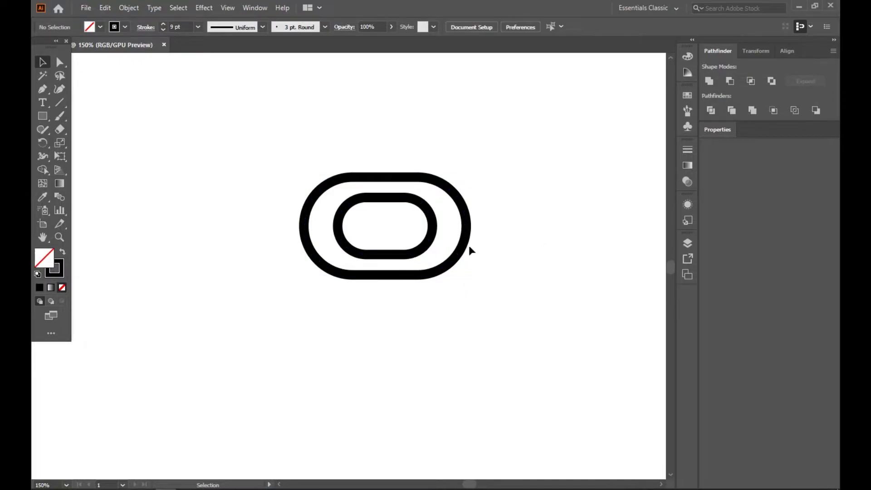
Nudge the inner pill left so that it sits off-centre inside the outer pill.
{"action": "left_click", "coordinate": [416, 236]}
{"action": "key", "text": "Left"}
{"action": "key", "text": "Left"}
{"action": "key", "text": "Left"}
{"action": "key", "text": "Left"}
{"action": "key", "text": "Left"}
{"action": "key", "text": "Left"}
{"action": "key", "text": "Left"}
{"action": "key", "text": "Left"}
{"action": "key", "text": "Left"}
{"action": "key", "text": "Left"}
{"action": "key", "text": "Left"}
{"action": "key", "text": "Left"}
{"action": "key", "text": "Left"}
{"action": "key", "text": "Left"}
{"action": "key", "text": "Left"}
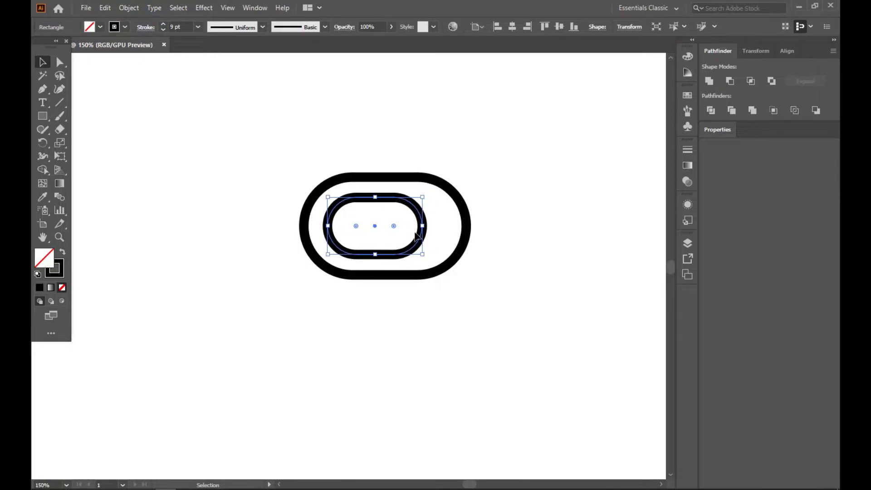
Expand the fill and stroke of both pills into filled shapes.
{"action": "left_click_drag", "start_coordinate": [233, 116], "coordinate": [329, 200]}
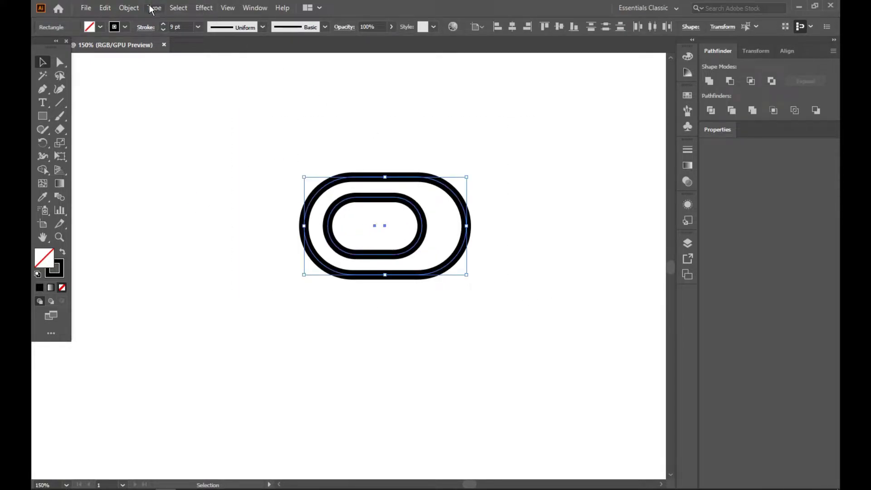
{"action": "left_click", "coordinate": [129, 8]}
{"action": "left_click", "coordinate": [172, 141]}
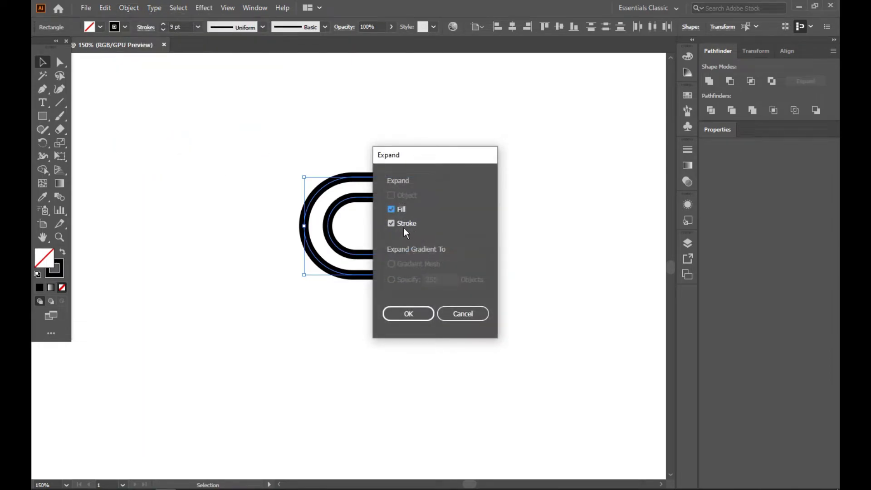
{"action": "left_click", "coordinate": [404, 313]}
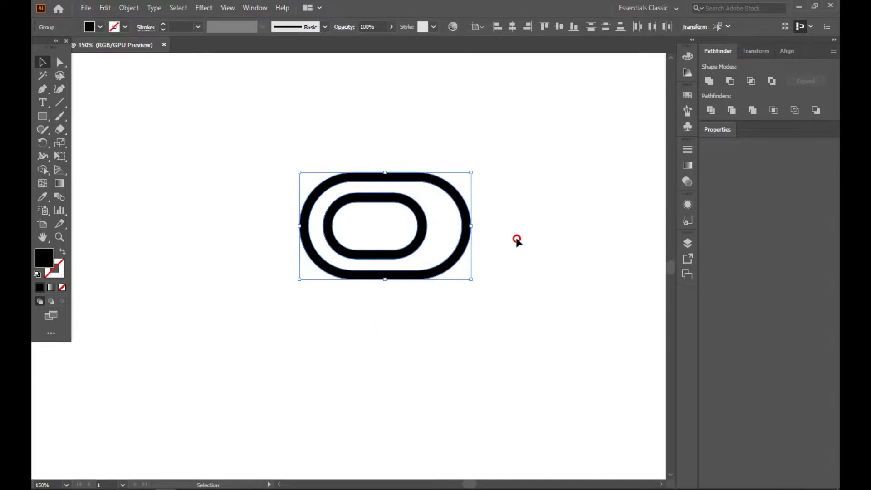
{"action": "left_click", "coordinate": [517, 240]}
Draw a straight vertical line through both pills, left of their centre and extending beyond the outer pill at both ends.
{"action": "left_click", "coordinate": [59, 103]}
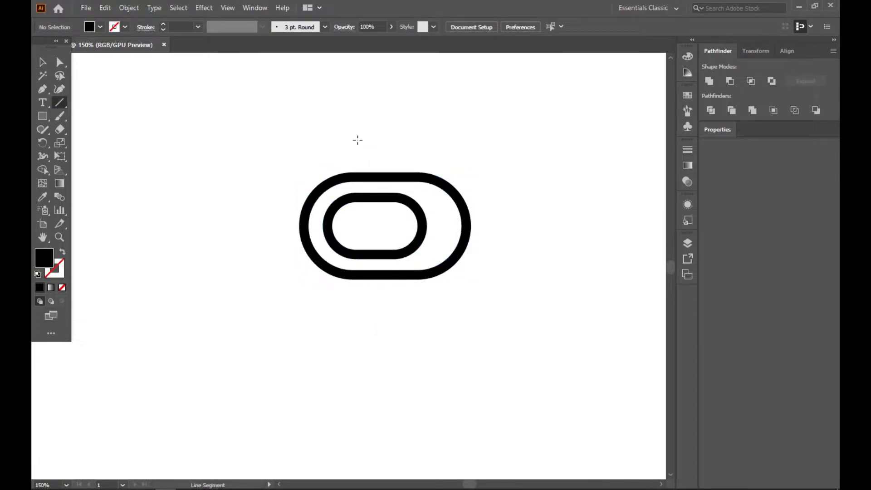
{"action": "left_click_drag", "start_coordinate": [358, 123], "coordinate": [356, 347]}
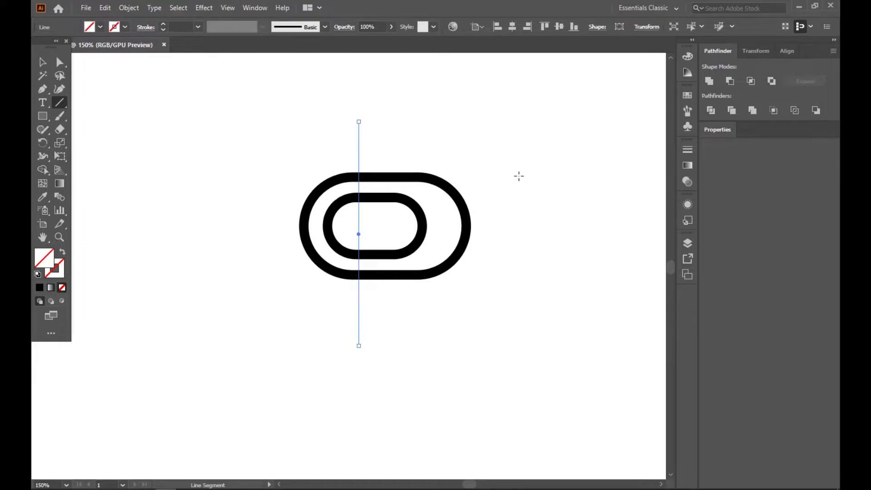
{"action": "left_click", "coordinate": [42, 62]}
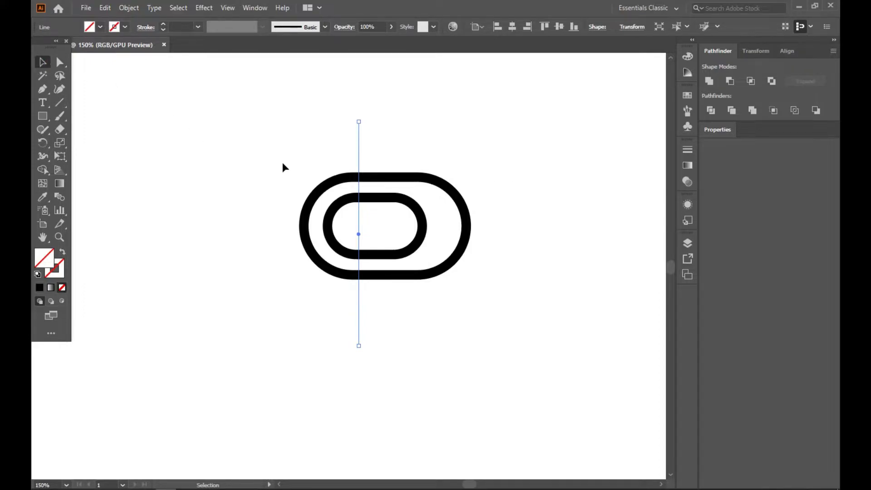
Divide the outer pill along the vertical line with the Pathfinder Divide operation.
{"action": "left_click", "coordinate": [370, 177]}
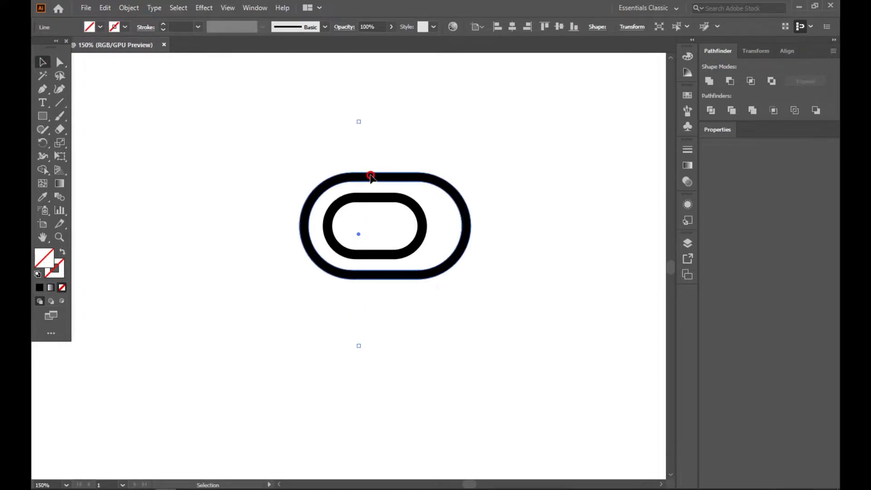
{"action": "left_click_drag", "start_coordinate": [407, 121], "coordinate": [327, 168]}
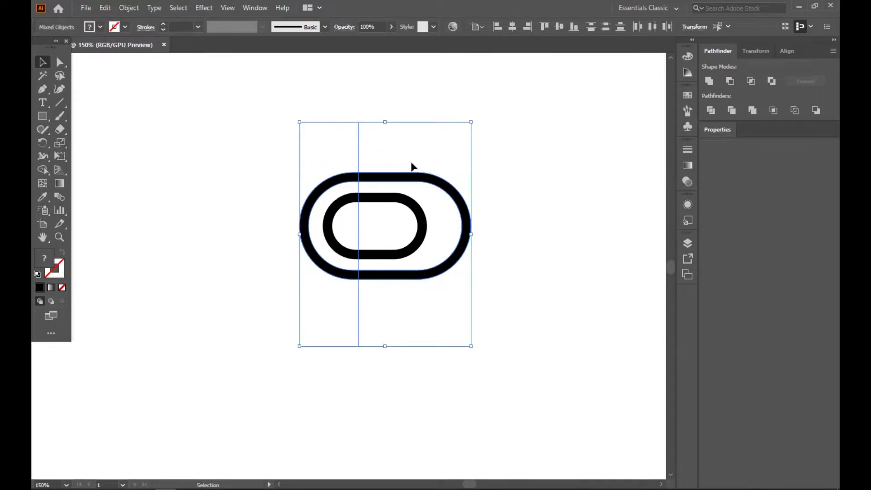
{"action": "left_click", "coordinate": [711, 111]}
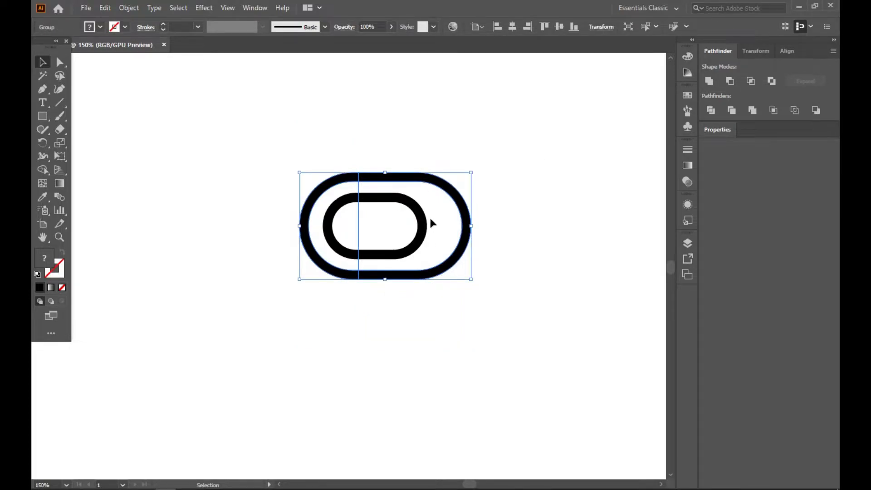
Ungroup the divided outer pill and delete its filled part right of the dividing line.
{"action": "right_click", "coordinate": [451, 189]}
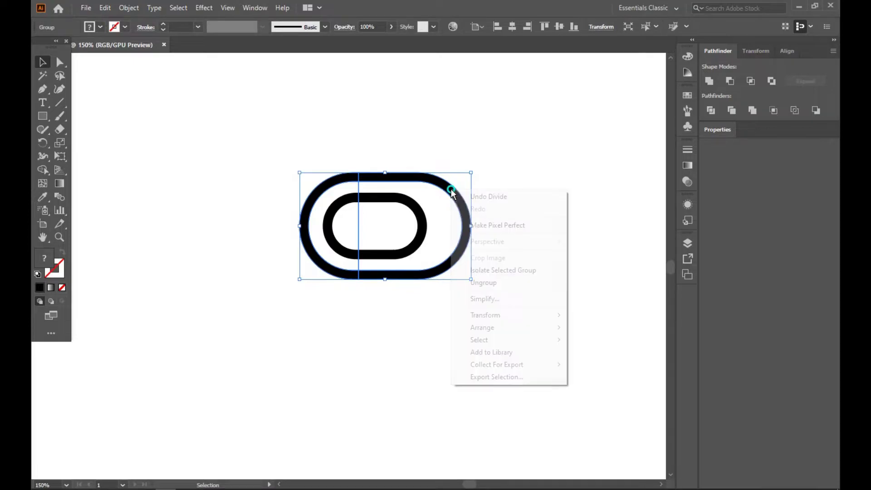
{"action": "left_click", "coordinate": [485, 282]}
{"action": "left_click_drag", "start_coordinate": [506, 156], "coordinate": [461, 258]}
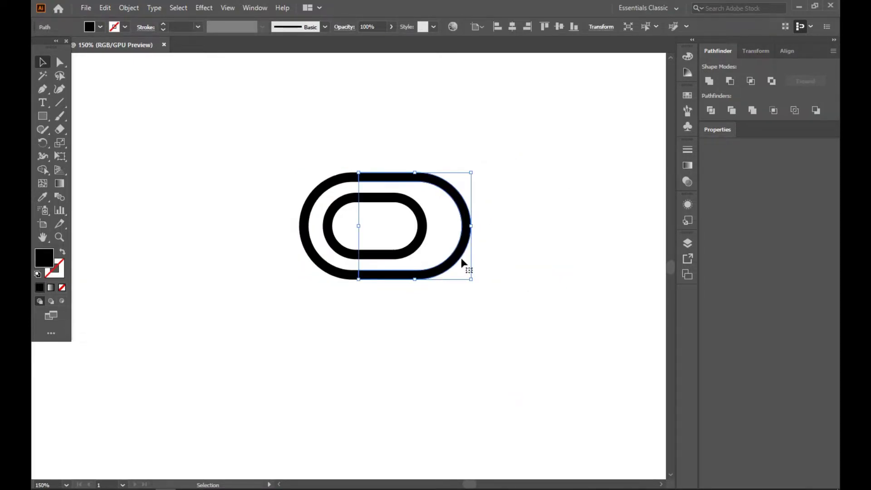
{"action": "key", "text": "Delete"}
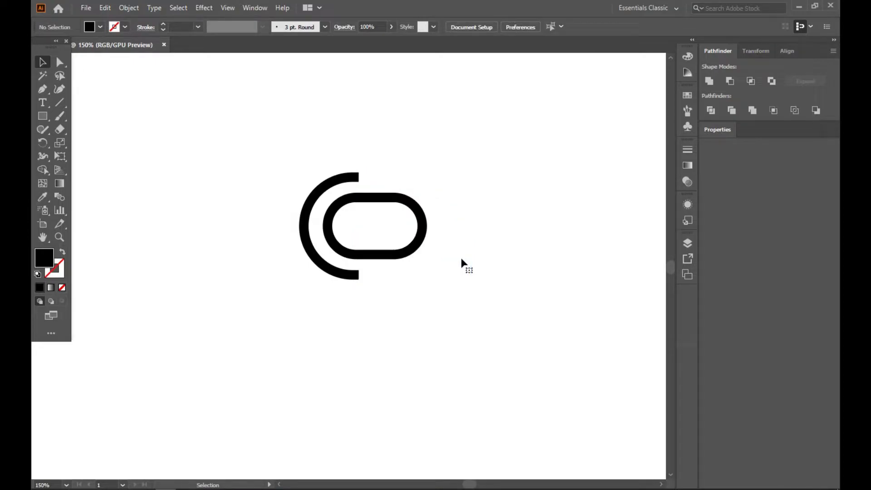
Remove the leftover unfilled outline region right of the arc with the Shape Builder tool.
{"action": "left_click_drag", "start_coordinate": [249, 135], "coordinate": [577, 284]}
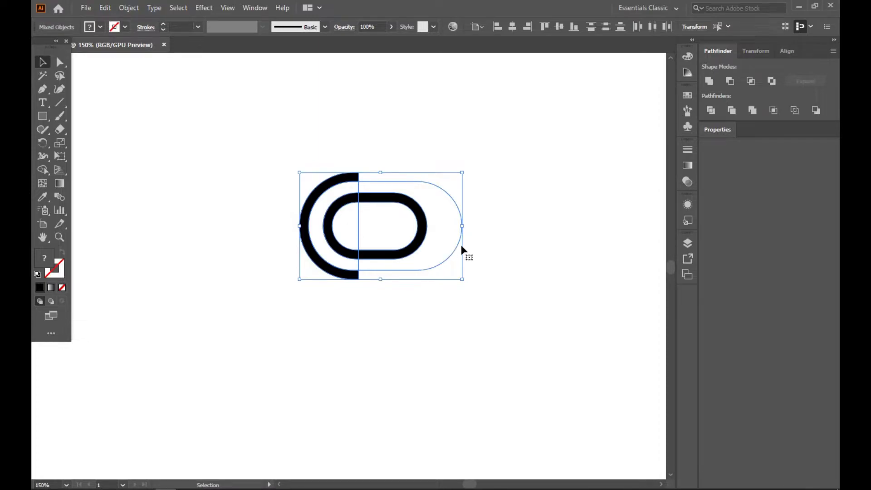
{"action": "left_click", "coordinate": [39, 173]}
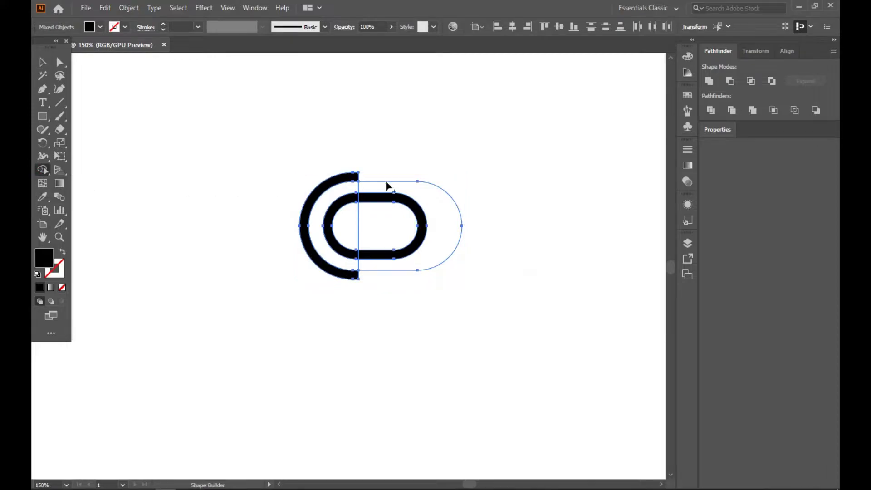
{"action": "left_click_drag", "start_coordinate": [497, 177], "coordinate": [454, 244]}
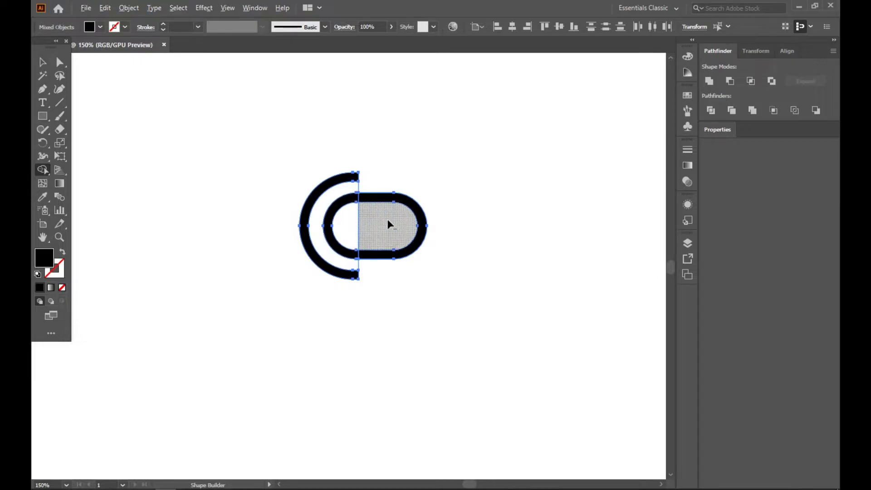
{"action": "left_click", "coordinate": [42, 62]}
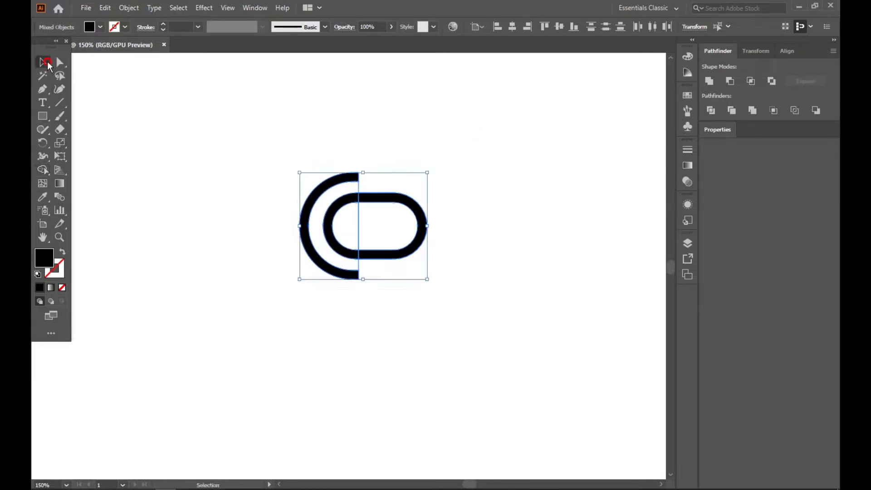
{"action": "left_click", "coordinate": [169, 131]}
{"action": "left_click", "coordinate": [307, 198]}
{"action": "left_click", "coordinate": [491, 262]}
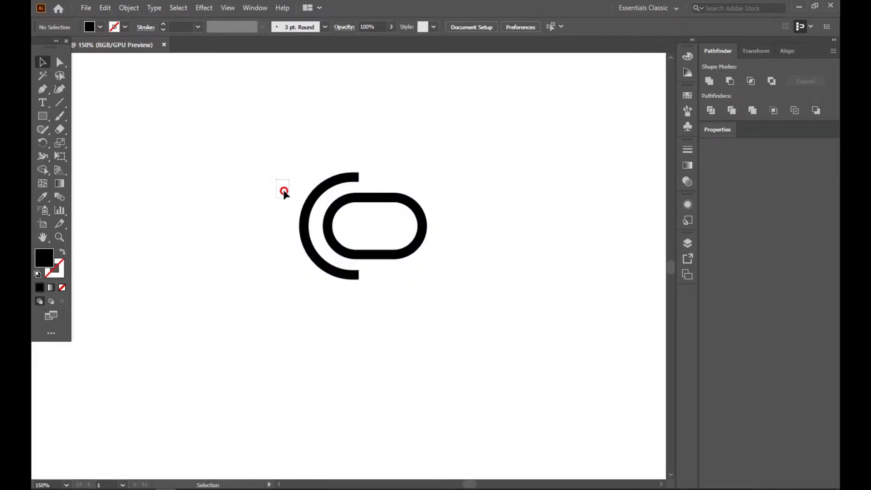
{"action": "left_click_drag", "start_coordinate": [275, 181], "coordinate": [435, 290]}
{"action": "left_click", "coordinate": [375, 322]}
Add the text RE left of the arc and pill graphic.
{"action": "left_click", "coordinate": [43, 103]}
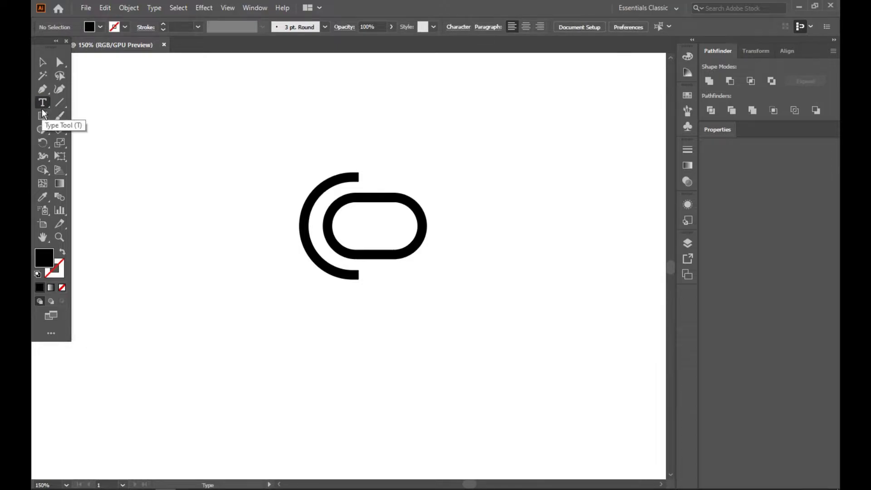
{"action": "left_click", "coordinate": [166, 205]}
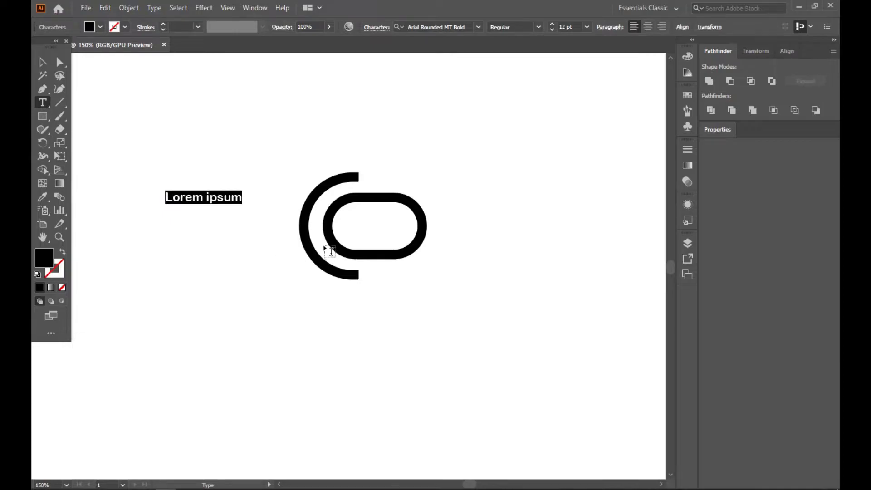
{"action": "key", "text": "BackSpace"}
{"action": "type", "text": "RE"}
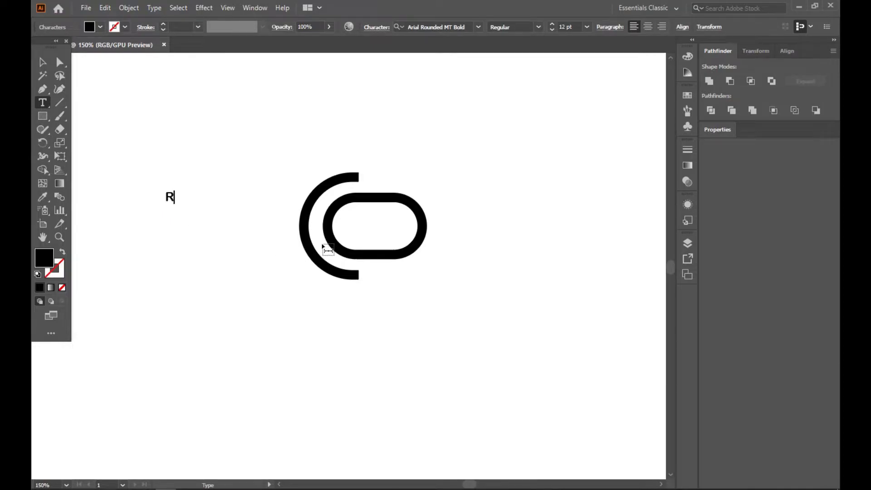
Scale the RE text up to about 87 pt and place it directly left of the arc, level with the pill.
{"action": "left_click", "coordinate": [42, 62]}
{"action": "left_click", "coordinate": [136, 150]}
{"action": "left_click_drag", "start_coordinate": [129, 182], "coordinate": [269, 296]}
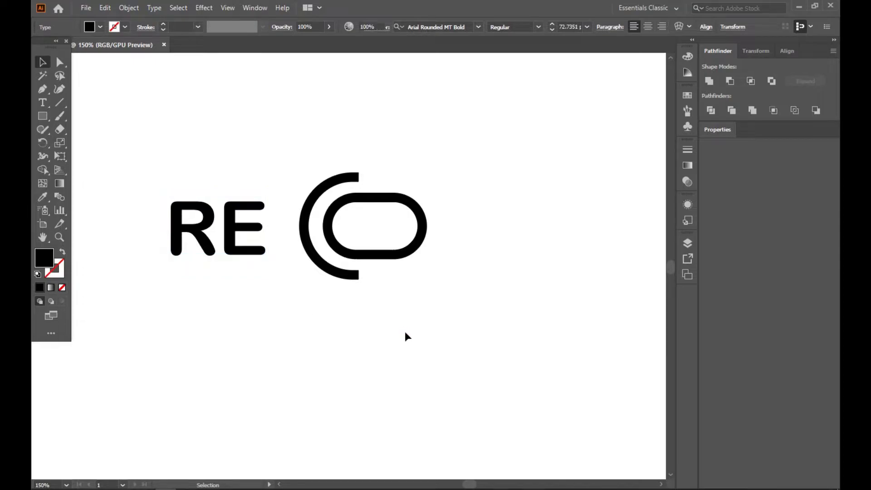
{"action": "left_click", "coordinate": [407, 336]}
{"action": "left_click_drag", "start_coordinate": [141, 169], "coordinate": [289, 301]}
{"action": "left_click", "coordinate": [413, 334]}
{"action": "left_click_drag", "start_coordinate": [136, 194], "coordinate": [273, 303]}
{"action": "left_click_drag", "start_coordinate": [239, 251], "coordinate": [253, 248]}
{"action": "left_click", "coordinate": [391, 345]}
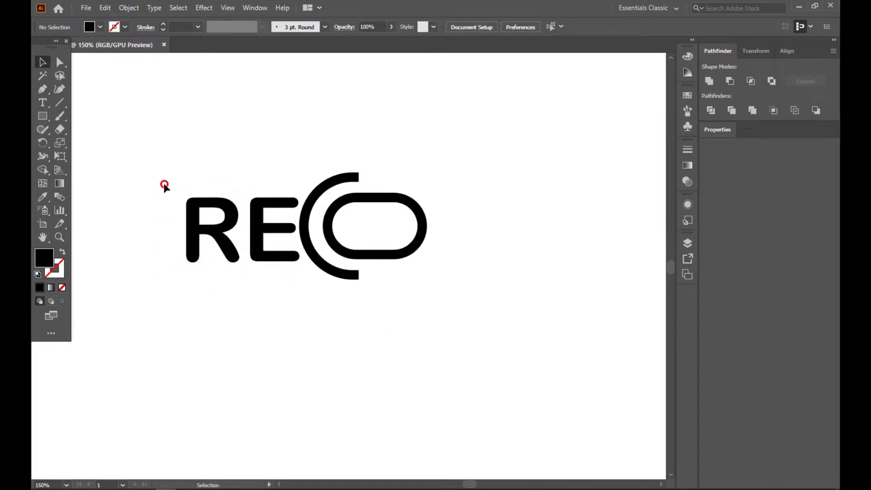
Nudge the RE text slightly left, away from the arc.
{"action": "left_click_drag", "start_coordinate": [165, 187], "coordinate": [275, 274]}
{"action": "key", "text": "Left"}
{"action": "key", "text": "Left"}
{"action": "key", "text": "Left"}
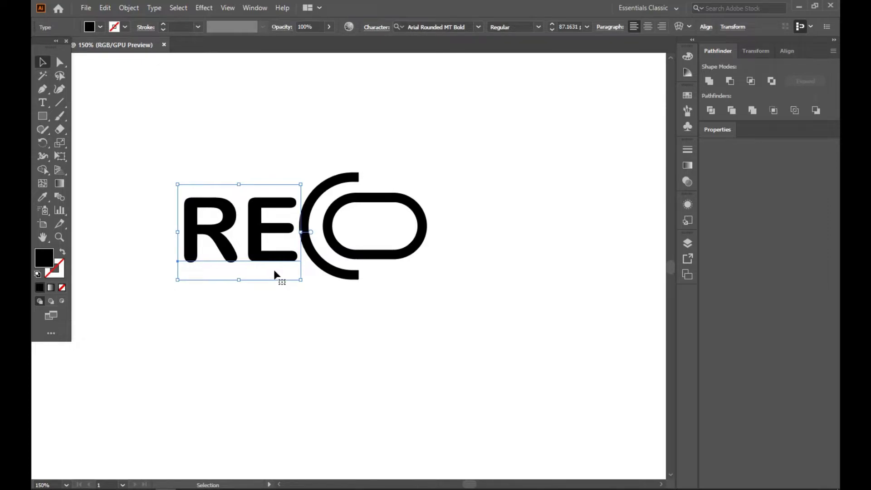
{"action": "left_click", "coordinate": [238, 360]}
Duplicate the RE text and place the copy just right of the pill, at about the same height.
{"action": "left_click_drag", "start_coordinate": [148, 148], "coordinate": [281, 291]}
{"action": "left_click_drag", "start_coordinate": [225, 257], "coordinate": [486, 257]}
{"action": "left_click_drag", "start_coordinate": [481, 256], "coordinate": [481, 257]}
{"action": "left_click", "coordinate": [471, 325]}
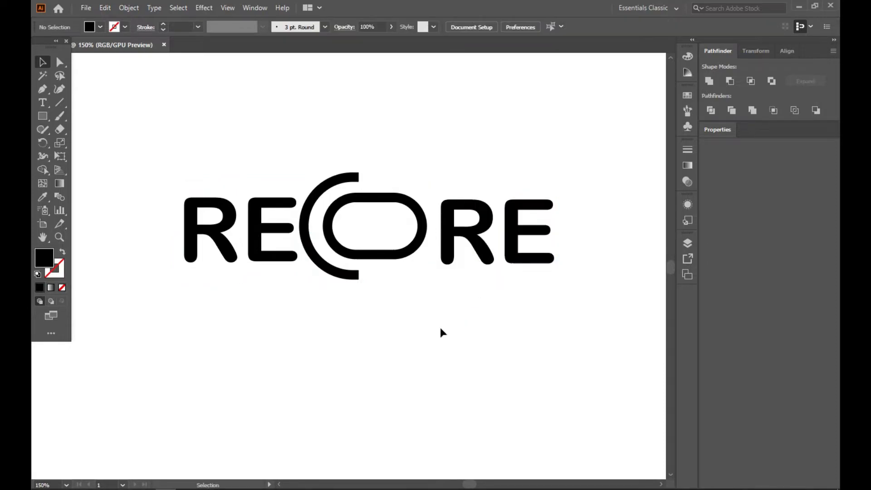
Expand the RE text left of the arc into outlines and ungroup its letters.
{"action": "left_click_drag", "start_coordinate": [178, 208], "coordinate": [277, 272]}
{"action": "left_click", "coordinate": [122, 8]}
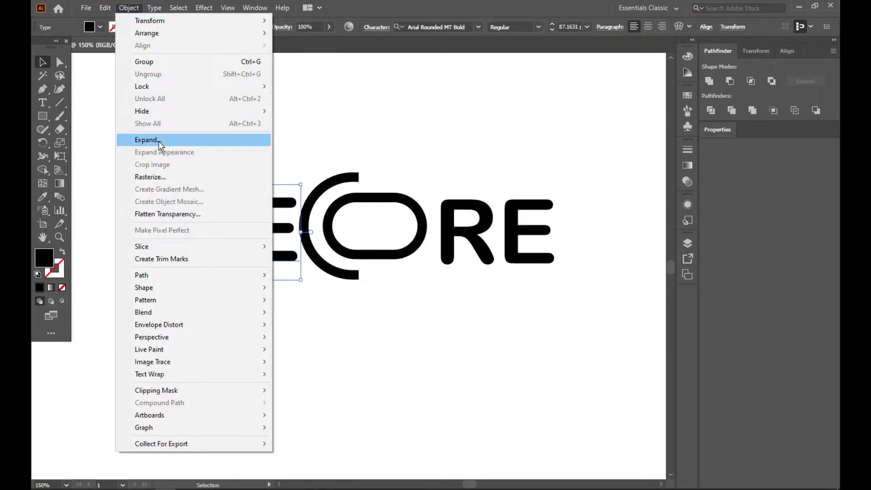
{"action": "left_click", "coordinate": [158, 141]}
{"action": "left_click", "coordinate": [400, 313]}
{"action": "right_click", "coordinate": [226, 240]}
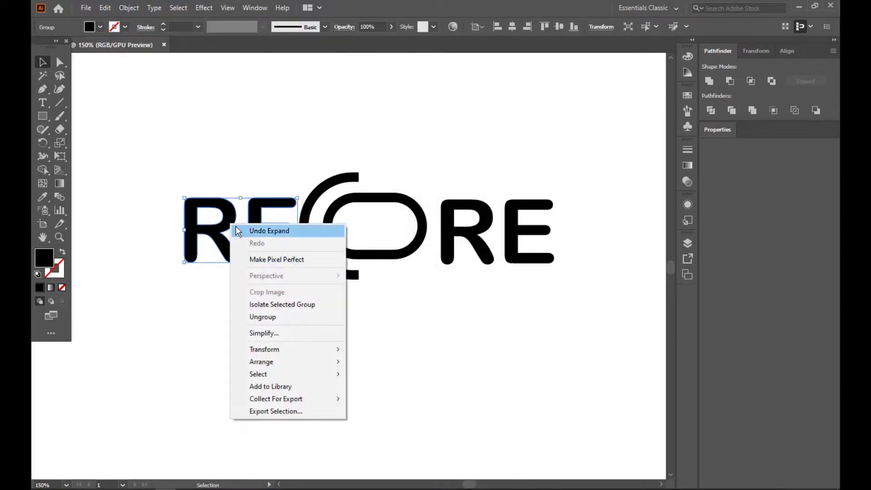
{"action": "left_click", "coordinate": [274, 317]}
{"action": "left_click", "coordinate": [335, 348]}
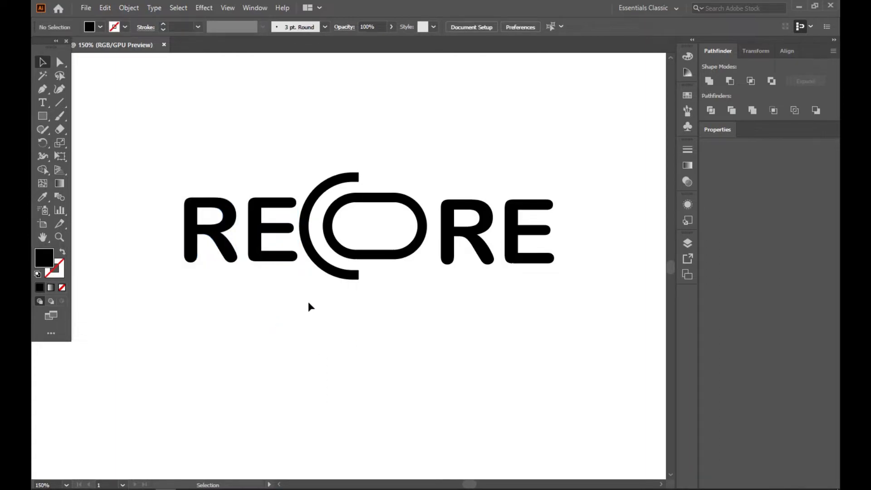
Extend the middle bar of the outlined E rightward until it joins the arc, using Direct Selection on its end points.
{"action": "left_click", "coordinate": [58, 65]}
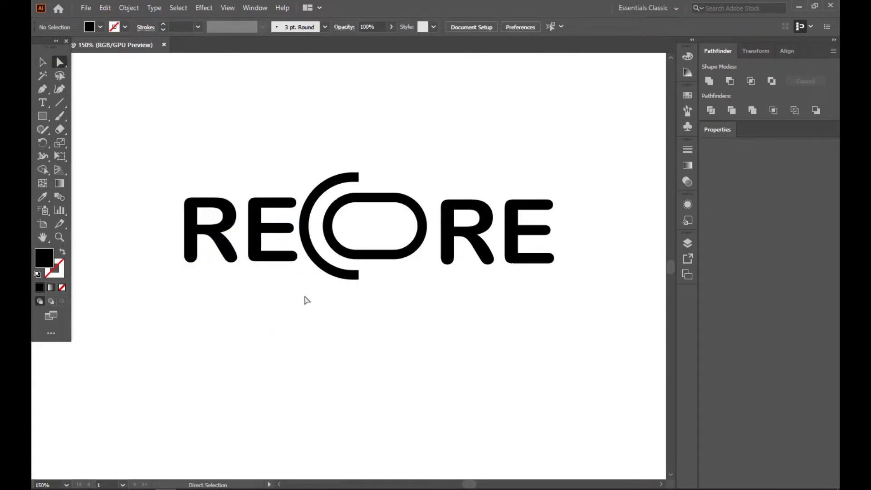
{"action": "scroll", "coordinate": [307, 300], "scroll_direction": "up", "scroll_amount": 2}
{"action": "left_click_drag", "start_coordinate": [255, 165], "coordinate": [291, 208]}
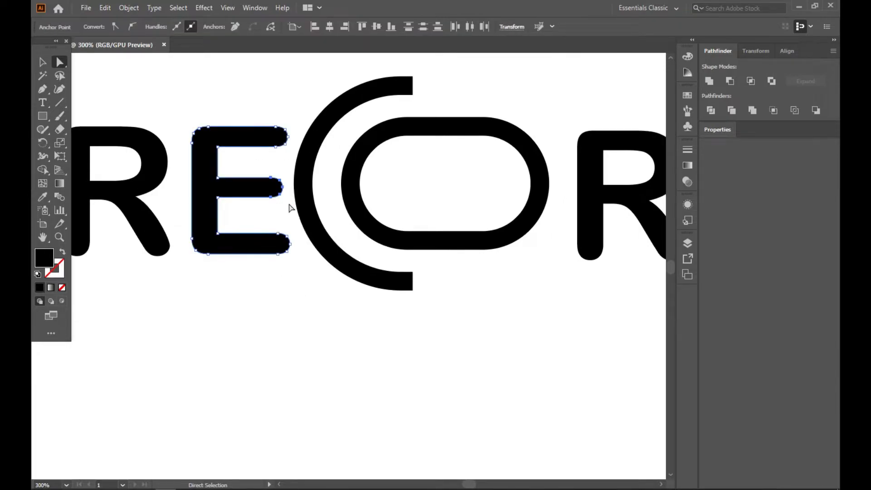
{"action": "key", "text": "shift+Right"}
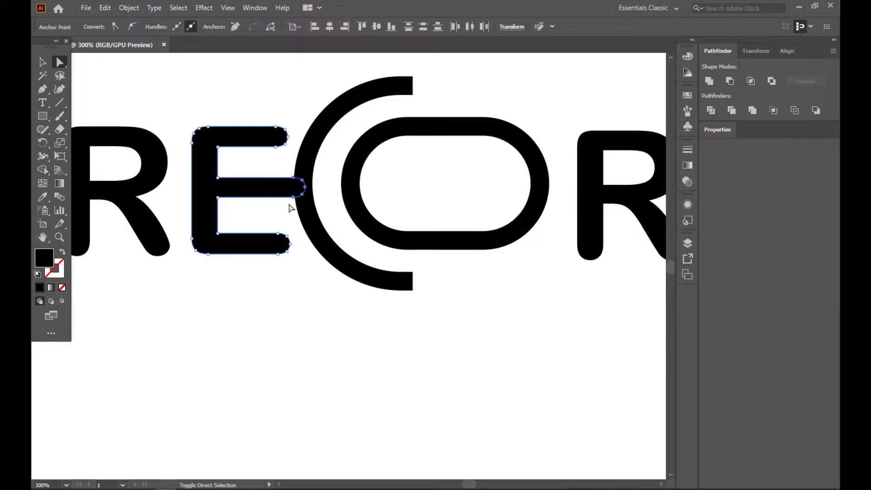
{"action": "left_click", "coordinate": [176, 352]}
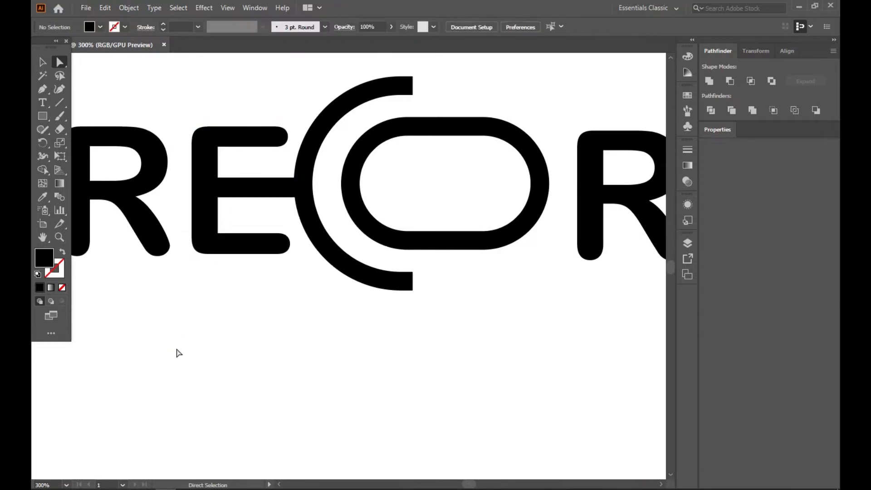
{"action": "scroll", "coordinate": [237, 232], "scroll_direction": "down", "scroll_amount": 3}
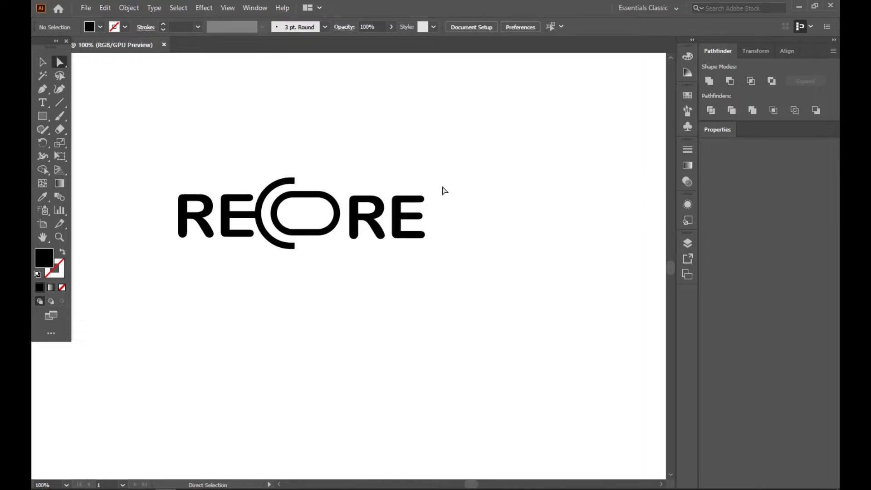
{"action": "left_click_drag", "start_coordinate": [451, 187], "coordinate": [412, 241]}
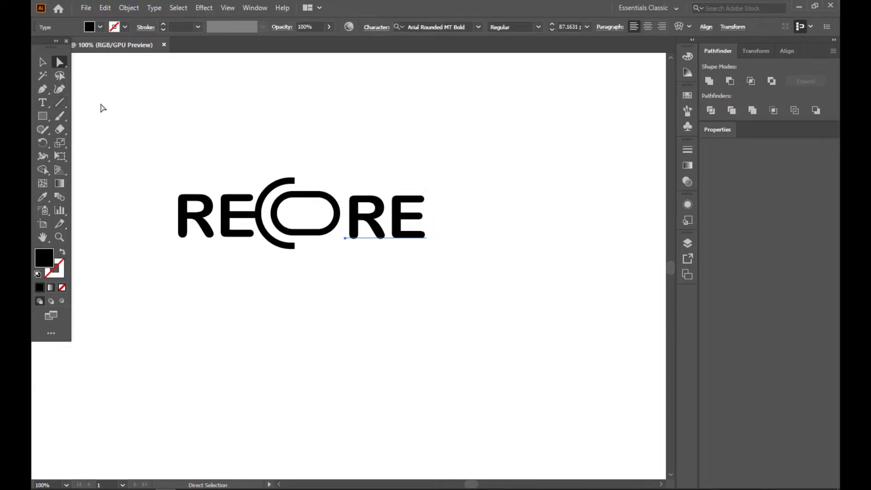
{"action": "right_click", "coordinate": [396, 215]}
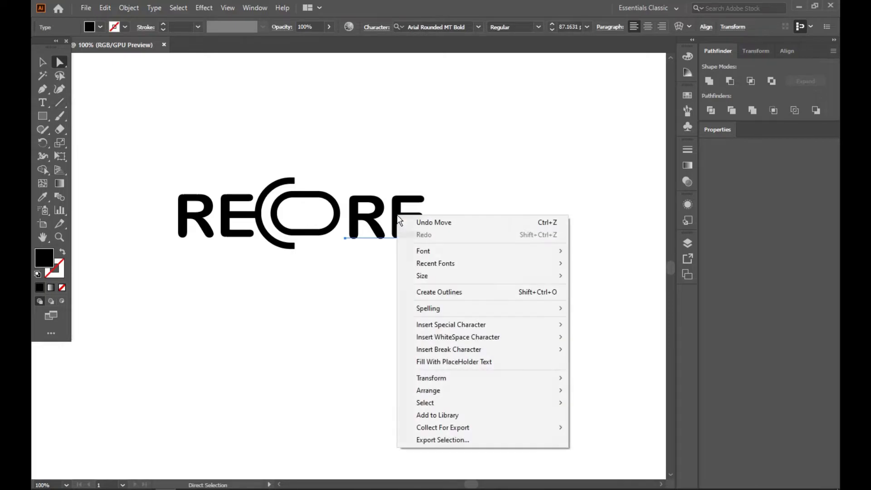
{"action": "left_click", "coordinate": [459, 175]}
{"action": "left_click", "coordinate": [356, 250]}
{"action": "left_click", "coordinate": [105, 8]}
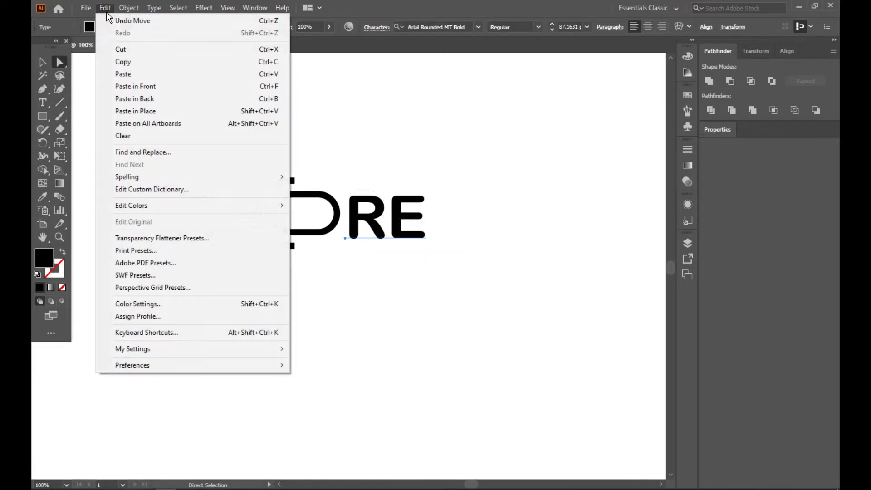
{"action": "left_click", "coordinate": [461, 200]}
{"action": "left_click", "coordinate": [406, 215]}
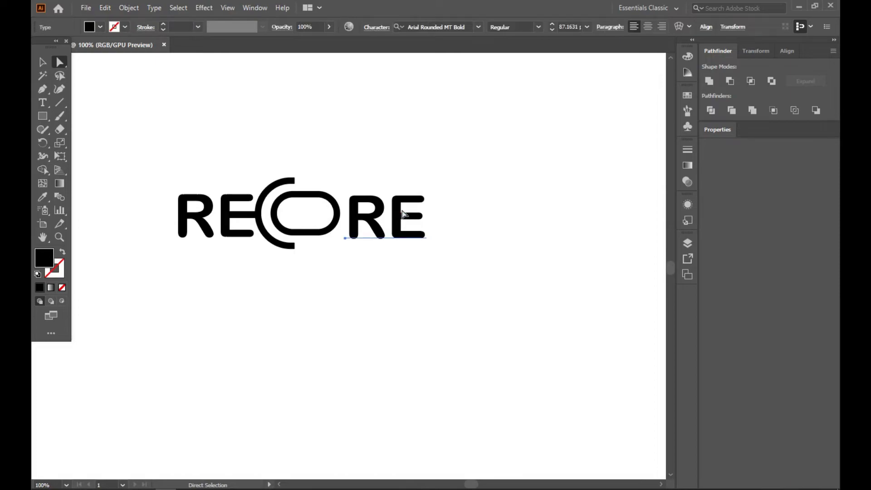
Replace the final E with D in the text right of the pill so that the wordmark reads RECORD.
{"action": "left_click", "coordinate": [42, 102]}
{"action": "left_click", "coordinate": [402, 224]}
{"action": "key", "text": "Right"}
{"action": "key", "text": "BackSpace"}
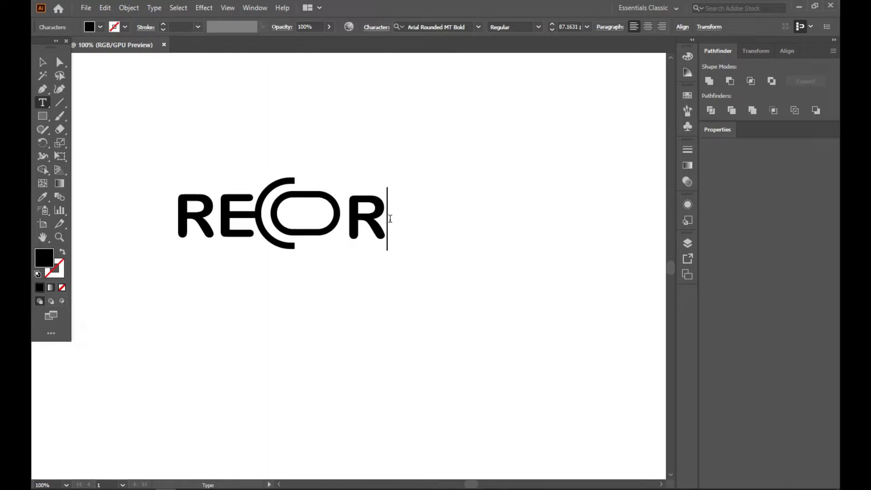
{"action": "type", "text": "D"}
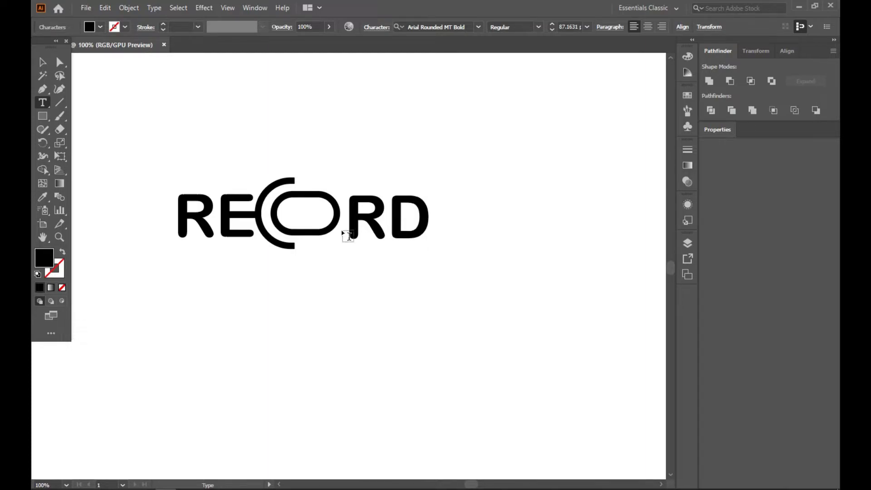
{"action": "left_click", "coordinate": [395, 138], "text": "ctrl"}
Move the whole RECORD wordmark up and to the right on the artboard.
{"action": "left_click", "coordinate": [43, 62]}
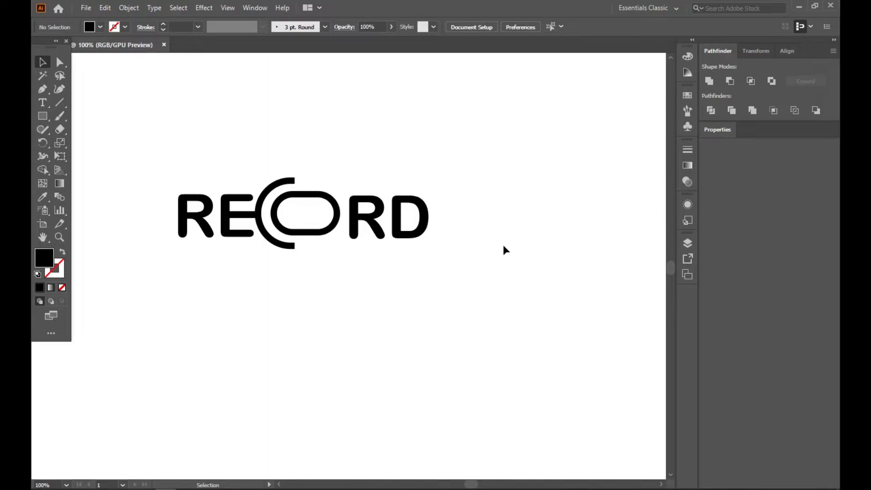
{"action": "left_click_drag", "start_coordinate": [153, 180], "coordinate": [385, 162]}
{"action": "left_click", "coordinate": [502, 248]}
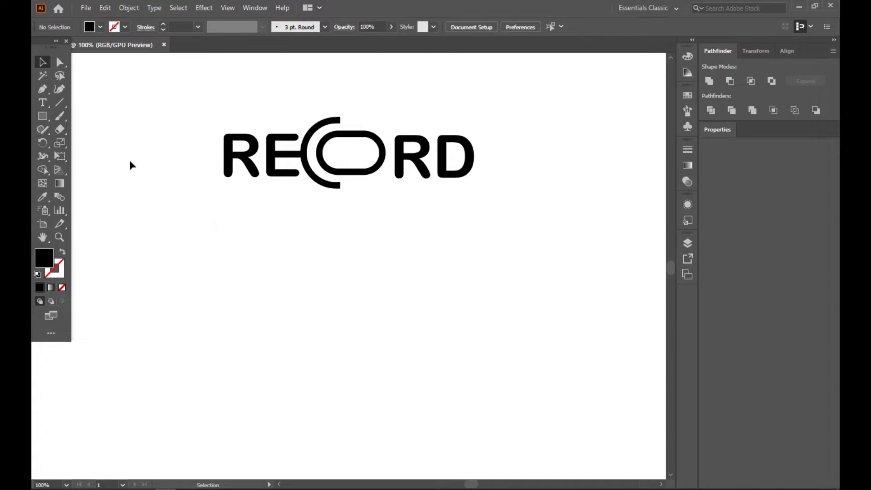
Enlarge the whole RECORD wordmark proportionally by about half its size.
{"action": "scroll", "coordinate": [204, 155], "scroll_direction": "up", "scroll_amount": 1}
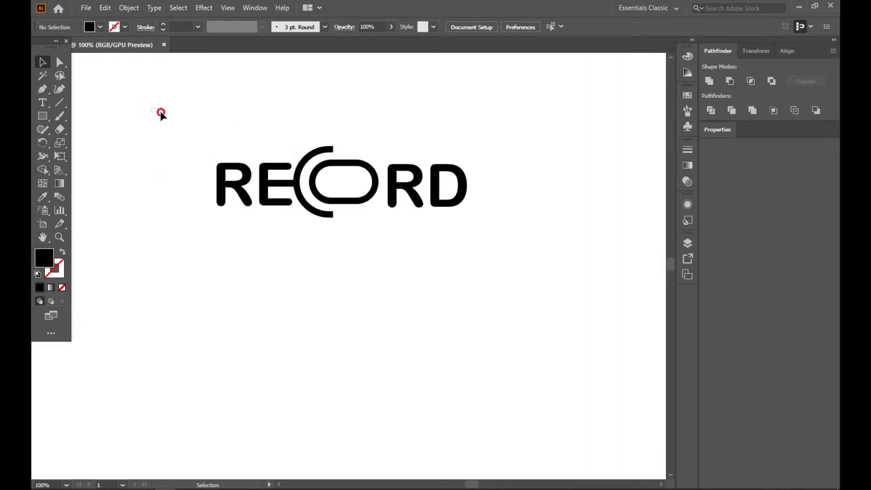
{"action": "left_click_drag", "start_coordinate": [160, 111], "coordinate": [383, 240]}
{"action": "left_click_drag", "start_coordinate": [341, 218], "coordinate": [362, 280]}
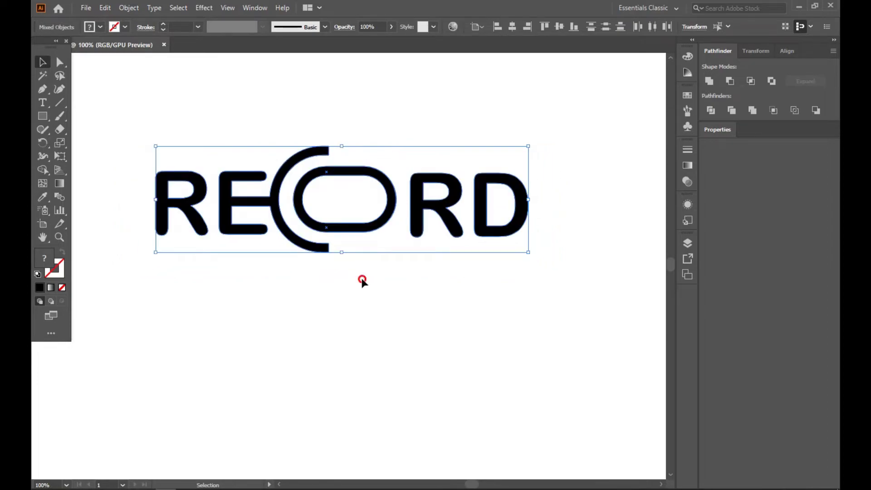
{"action": "left_click", "coordinate": [365, 279]}
{"action": "key", "text": "ctrl+z"}
{"action": "key", "text": "ctrl+minus"}
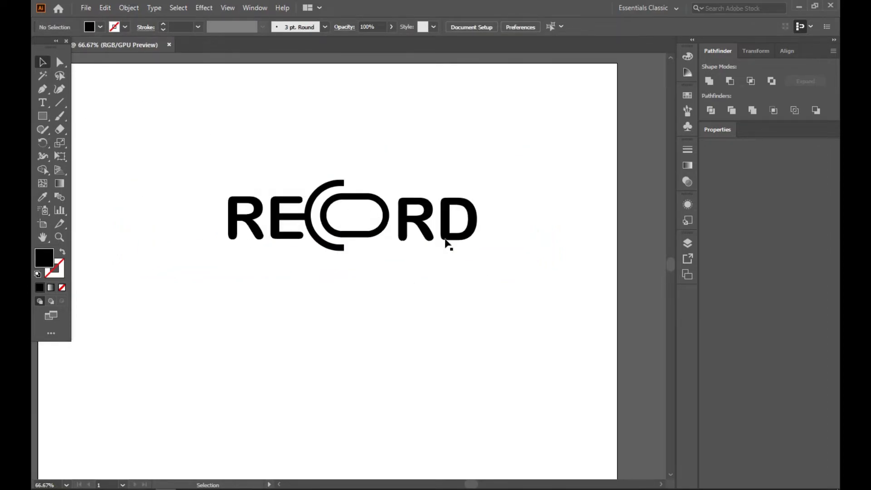
{"action": "left_click", "coordinate": [42, 116]}
{"action": "left_click", "coordinate": [42, 105]}
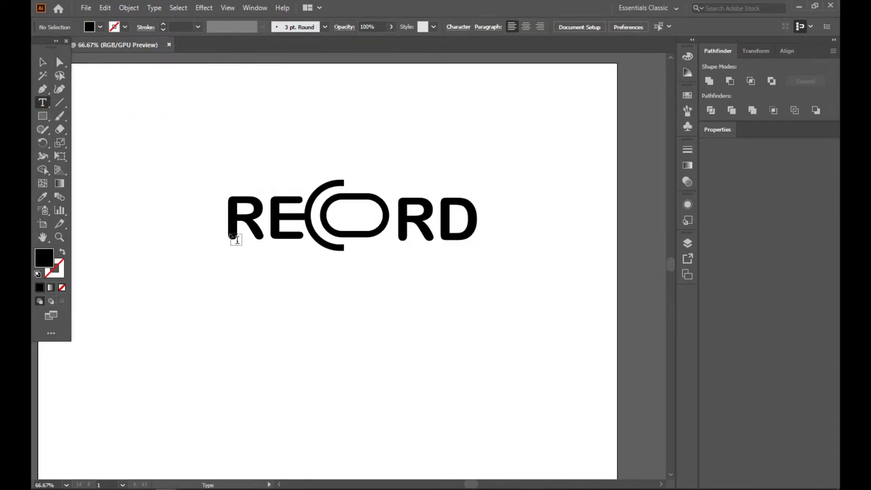
{"action": "scroll", "coordinate": [240, 238], "scroll_direction": "down", "scroll_amount": 3}
{"action": "left_click", "coordinate": [218, 191]}
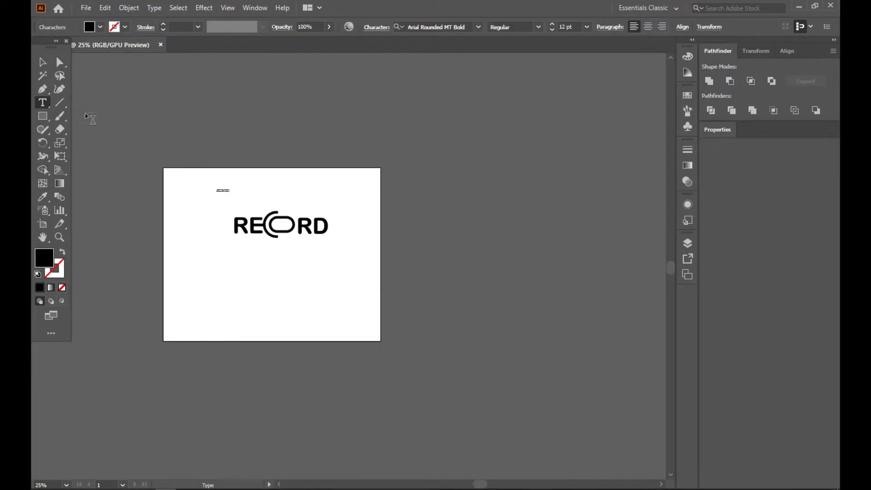
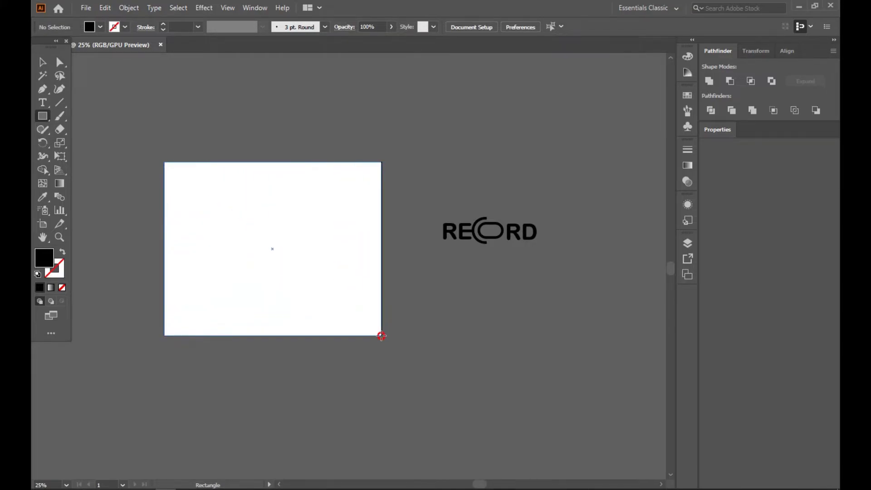
Fill the artboard-sized rectangle with dark navy blue, hex 02052B, and deselect it.
{"action": "left_click", "coordinate": [42, 62]}
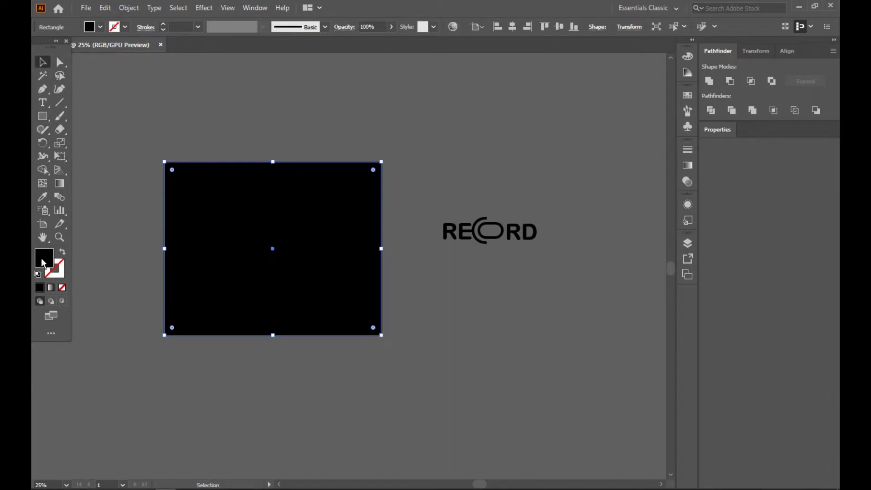
{"action": "double_click", "coordinate": [46, 261]}
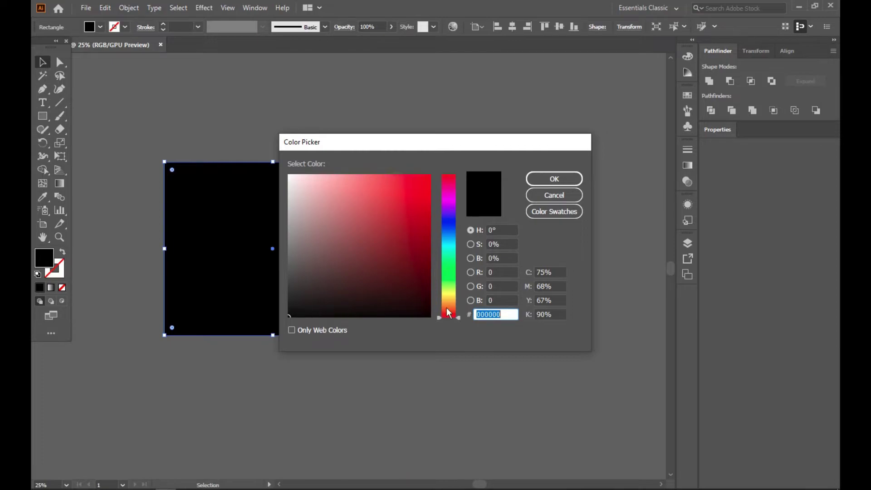
{"action": "mouse_move", "coordinate": [457, 241]}
{"action": "left_mouse_down"}
{"action": "mouse_move", "coordinate": [458, 208]}
{"action": "mouse_move", "coordinate": [458, 224]}
{"action": "left_mouse_up"}
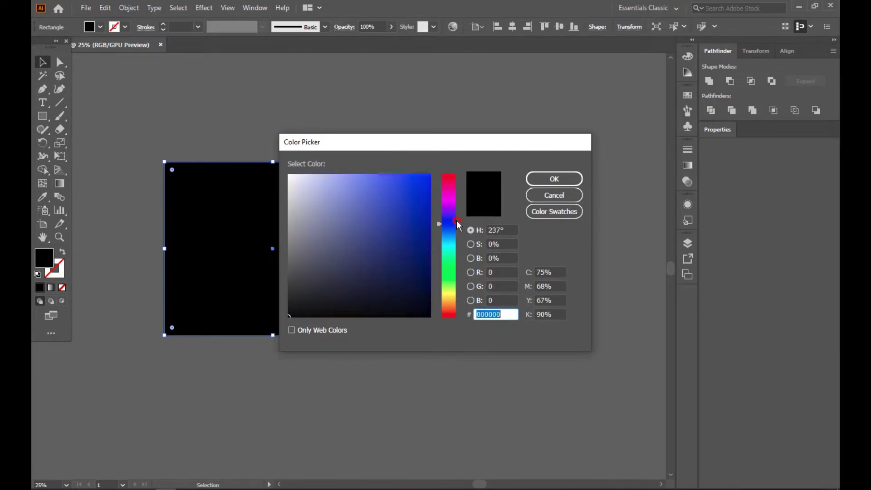
{"action": "mouse_move", "coordinate": [318, 311]}
{"action": "left_mouse_down"}
{"action": "mouse_move", "coordinate": [424, 305]}
{"action": "mouse_move", "coordinate": [425, 289]}
{"action": "left_mouse_up"}
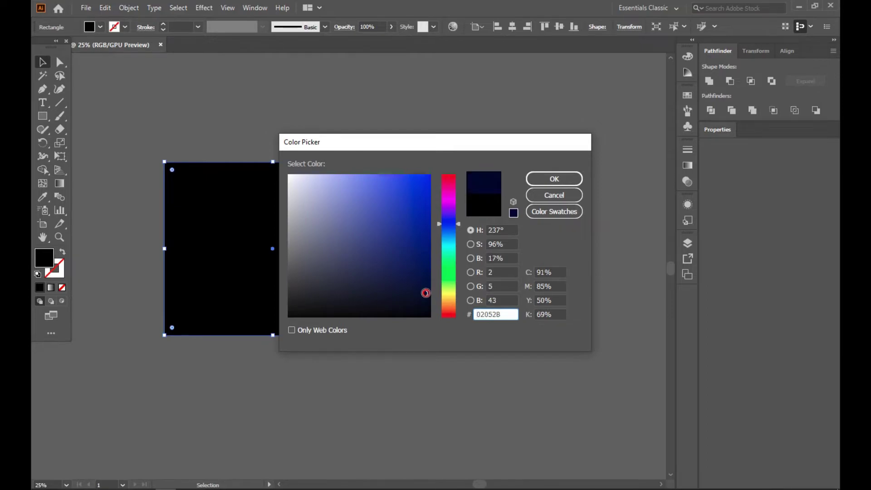
{"action": "left_click", "coordinate": [554, 179]}
{"action": "left_click", "coordinate": [574, 286]}
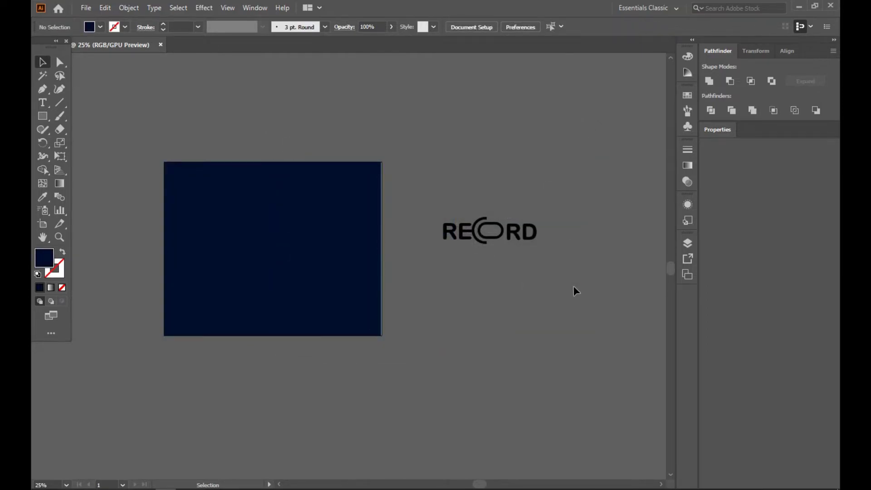
Recolor the whole RECORD wordmark beside the artboard with a light grey fill.
{"action": "left_click", "coordinate": [527, 232]}
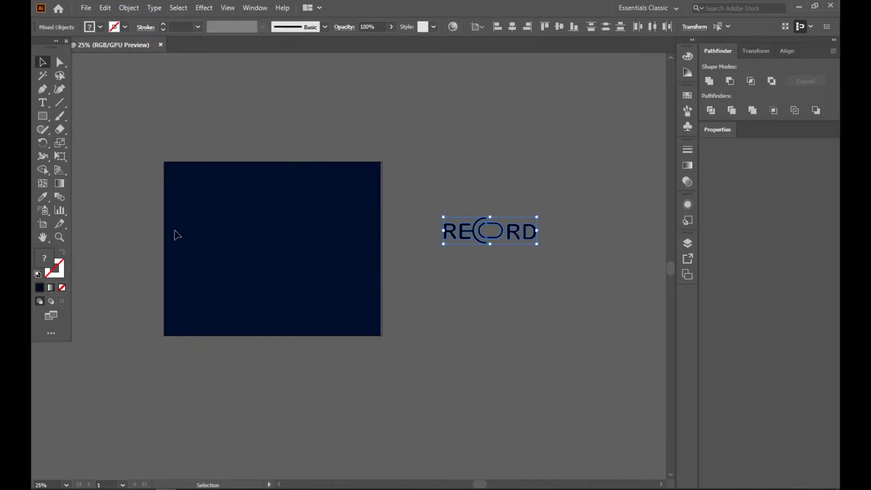
{"action": "double_click", "coordinate": [52, 265]}
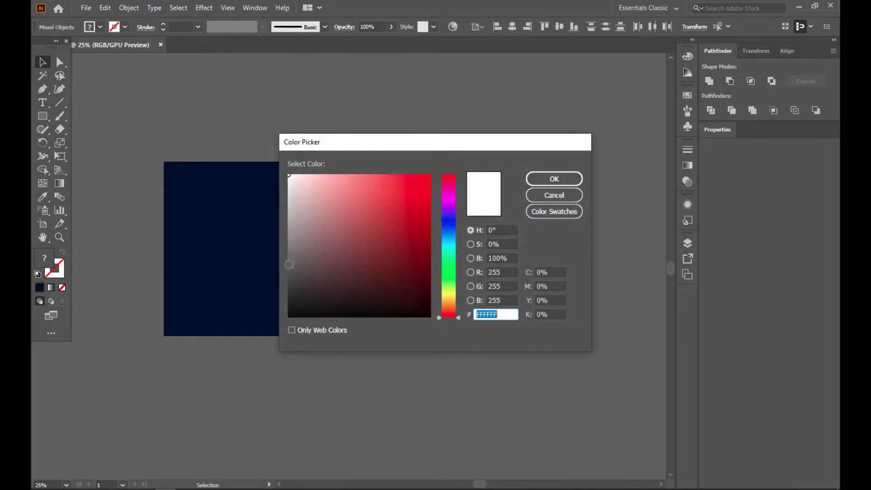
{"action": "mouse_move", "coordinate": [292, 258]}
{"action": "left_mouse_down"}
{"action": "mouse_move", "coordinate": [297, 236]}
{"action": "mouse_move", "coordinate": [282, 214]}
{"action": "mouse_move", "coordinate": [292, 216]}
{"action": "left_mouse_up"}
{"action": "left_click", "coordinate": [536, 178]}
{"action": "left_click", "coordinate": [607, 192]}
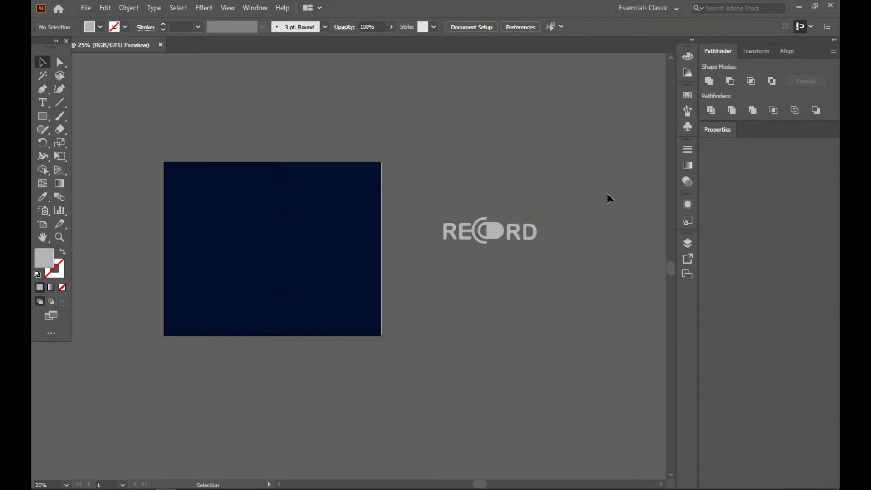
Move the grey RECORD wordmark from the pasteboard onto the upper middle of the navy rectangle.
{"action": "left_click", "coordinate": [490, 234]}
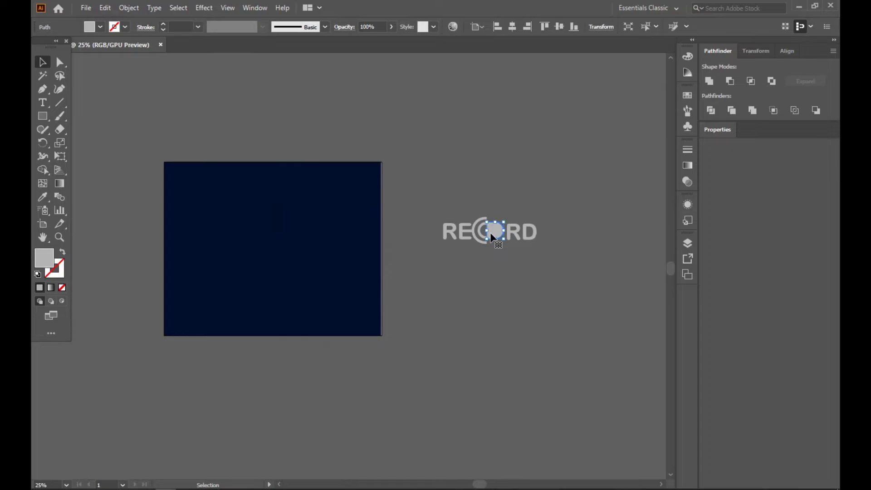
{"action": "left_click", "coordinate": [503, 294]}
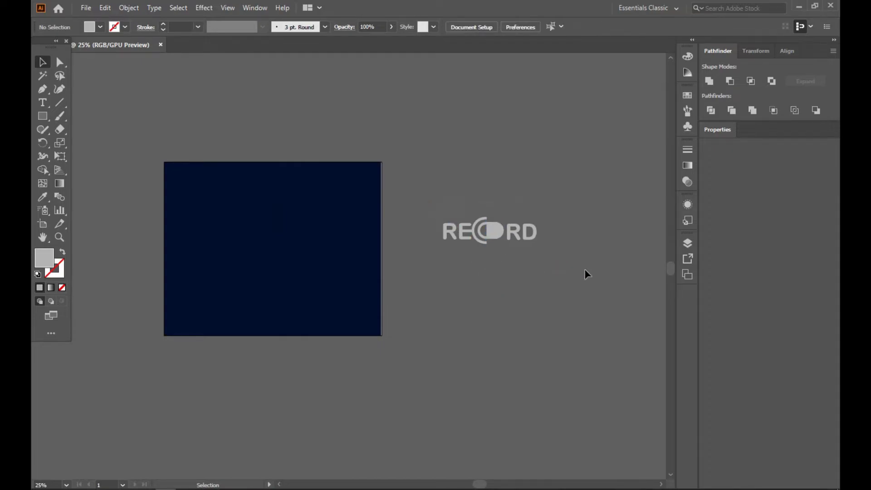
{"action": "left_click", "coordinate": [505, 239]}
{"action": "left_click_drag", "start_coordinate": [498, 235], "coordinate": [284, 220]}
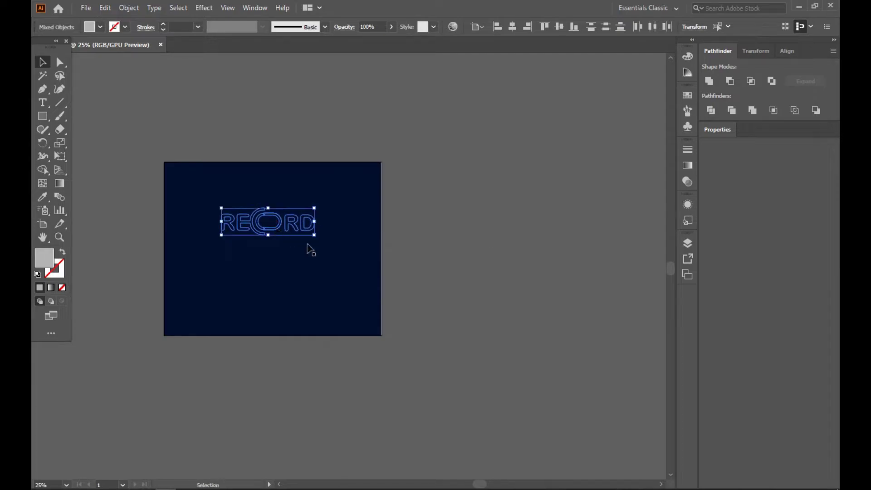
{"action": "left_click", "coordinate": [504, 293]}
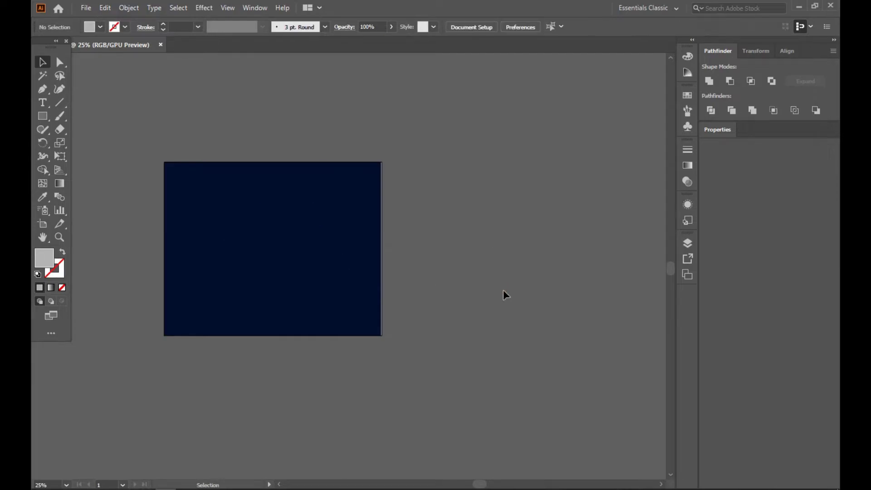
Send the navy rectangle to the back, behind the RECORD wordmark.
{"action": "left_click", "coordinate": [365, 307]}
{"action": "right_click", "coordinate": [369, 309]}
{"action": "mouse_move", "coordinate": [399, 248]}
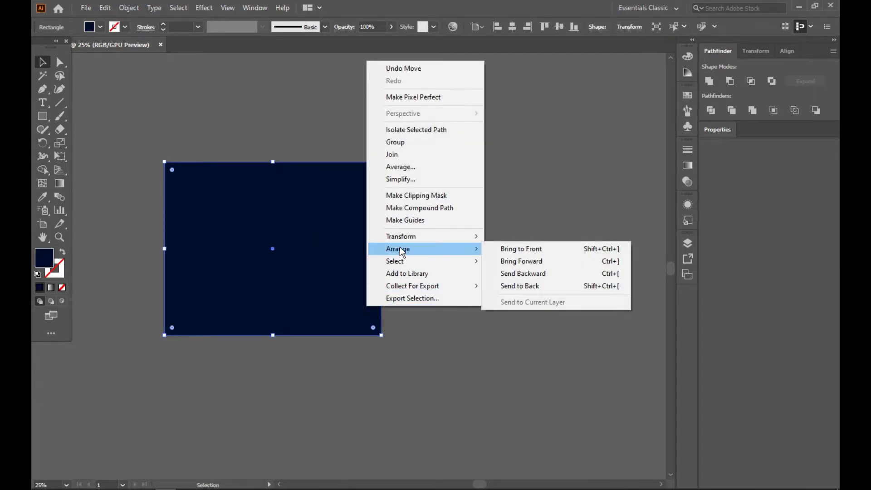
{"action": "left_click", "coordinate": [509, 286]}
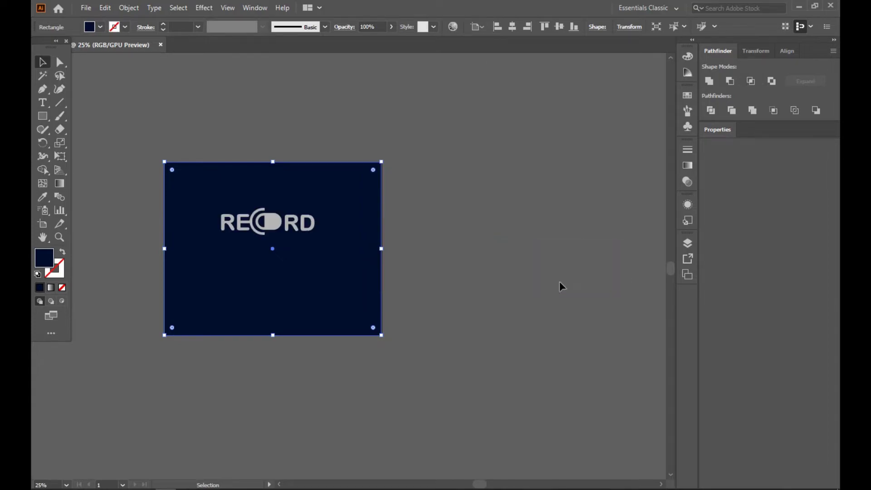
{"action": "left_click", "coordinate": [564, 281]}
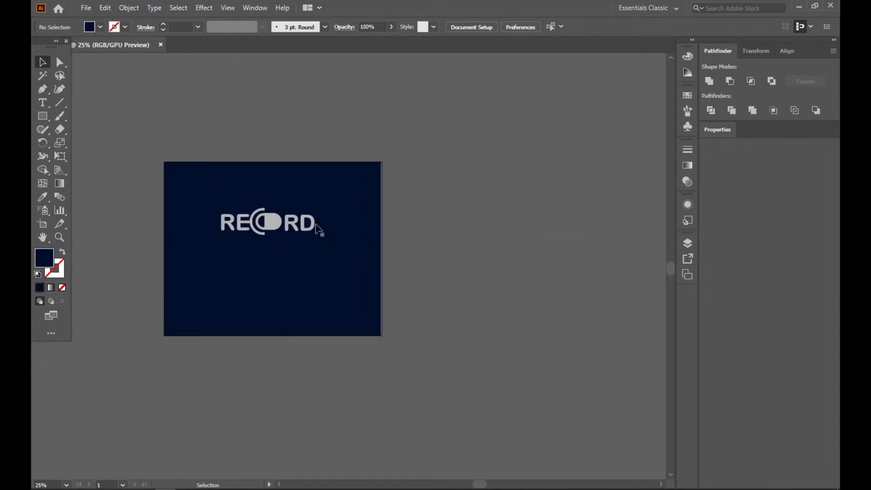
Move the complete grey RECORD wordmark off the artboard to the empty pasteboard above and right of it.
{"action": "left_click", "coordinate": [272, 225]}
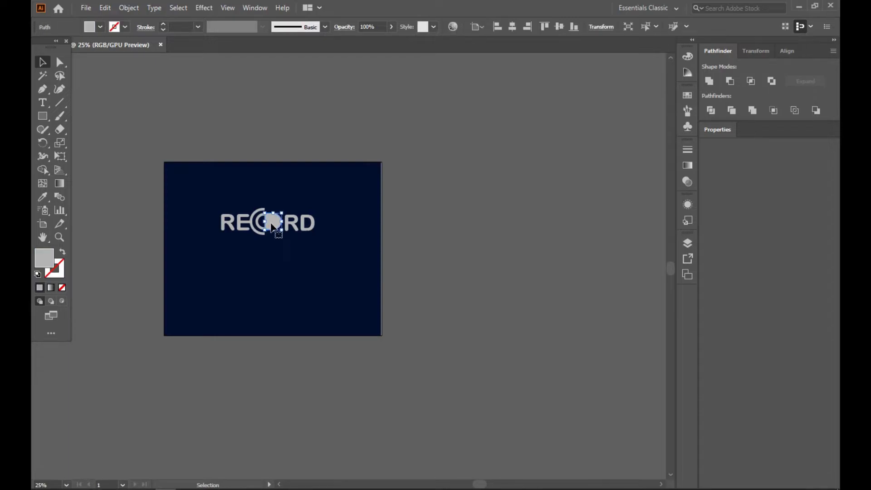
{"action": "scroll", "coordinate": [275, 225], "scroll_direction": "up", "scroll_amount": 5}
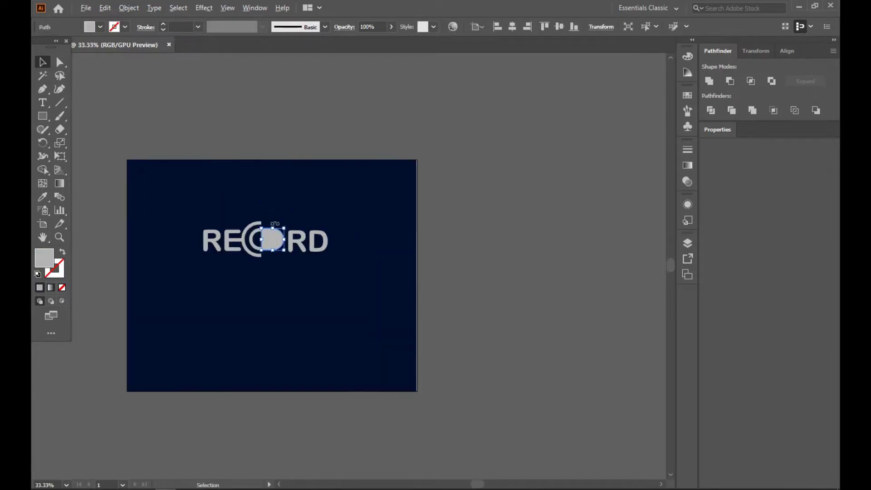
{"action": "scroll", "coordinate": [316, 330], "scroll_direction": "down", "scroll_amount": 1}
{"action": "scroll", "coordinate": [315, 328], "scroll_direction": "down", "scroll_amount": 1}
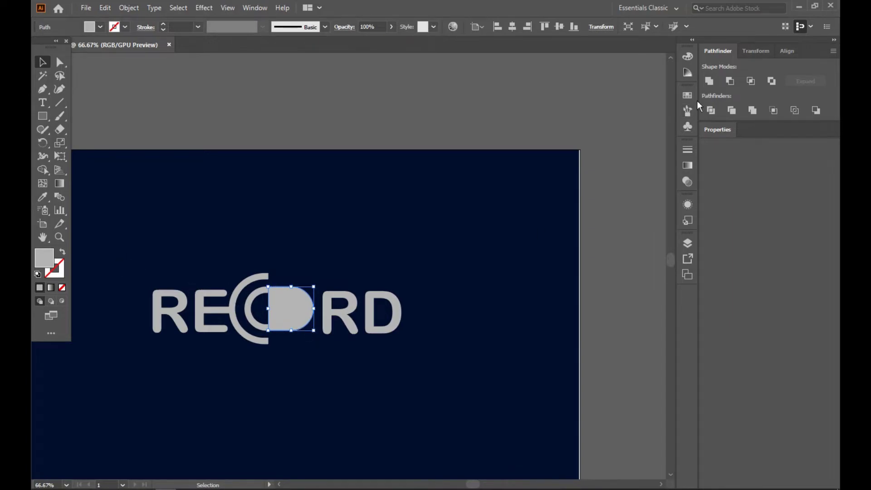
{"action": "scroll", "coordinate": [402, 233], "scroll_direction": "down", "scroll_amount": 4}
{"action": "key", "text": "ctrl+a"}
{"action": "left_click_drag", "start_coordinate": [375, 256], "coordinate": [521, 170]}
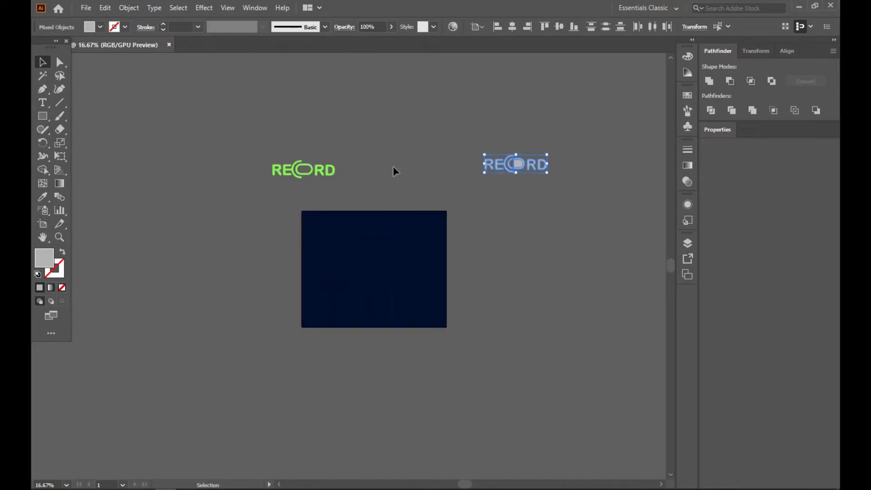
Place the green RECORD wordmark from the pasteboard on the upper middle of the navy rectangle.
{"action": "left_click", "coordinate": [322, 173]}
{"action": "left_click_drag", "start_coordinate": [323, 173], "coordinate": [389, 253]}
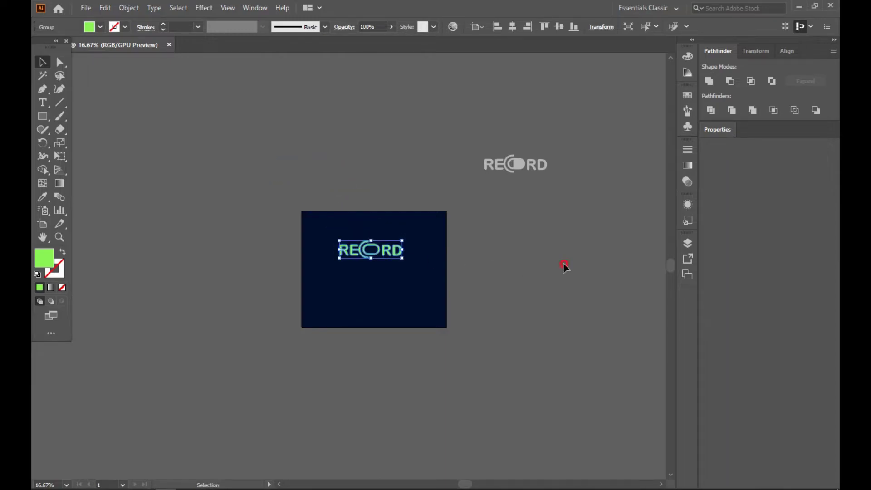
{"action": "left_click", "coordinate": [564, 266]}
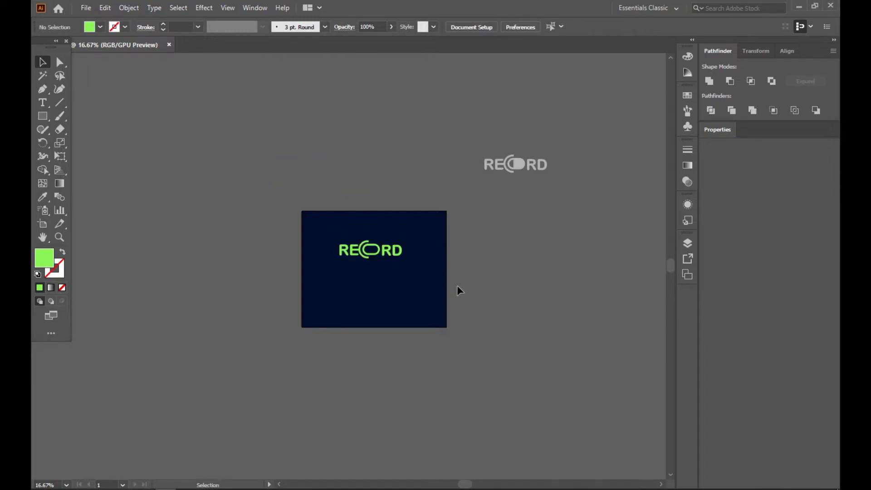
Unlock all objects and darken the background rectangle's fill to a nearly black navy.
{"action": "right_click", "coordinate": [396, 296]}
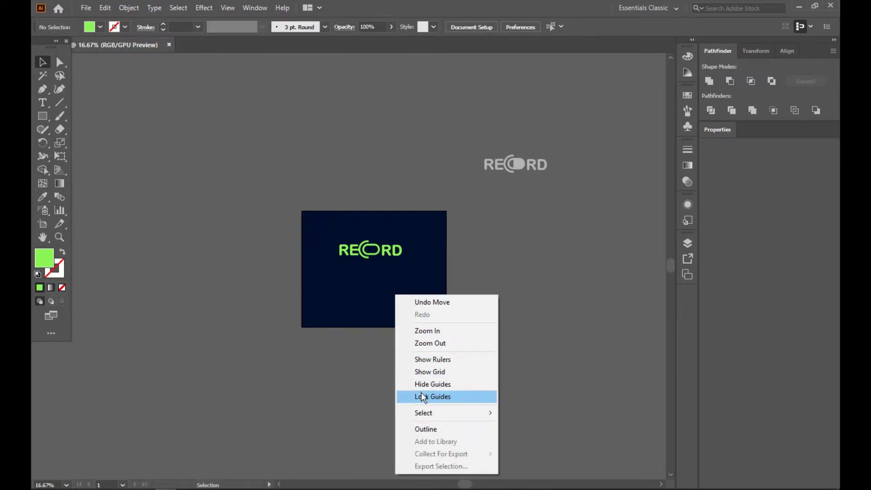
{"action": "left_click", "coordinate": [125, 9]}
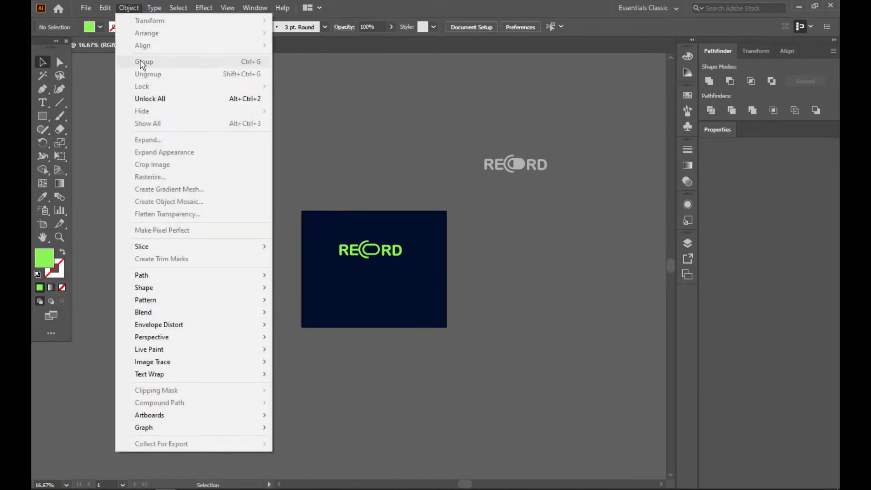
{"action": "left_click", "coordinate": [146, 100]}
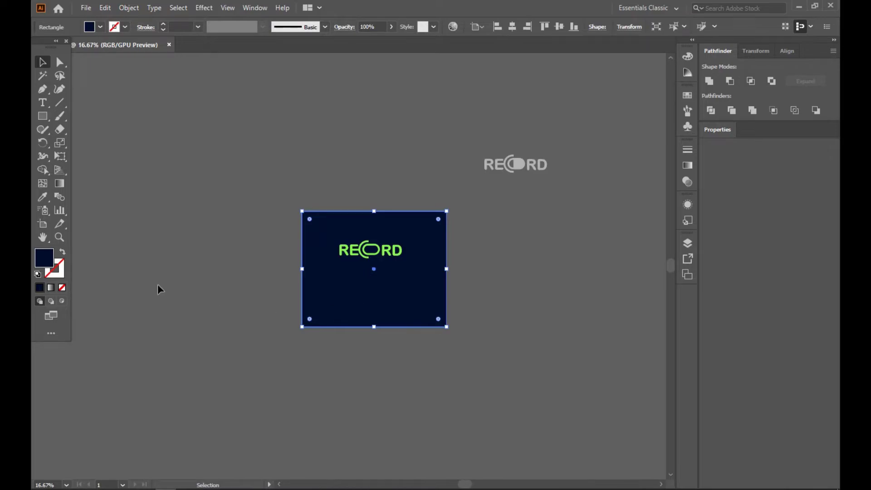
{"action": "double_click", "coordinate": [42, 262]}
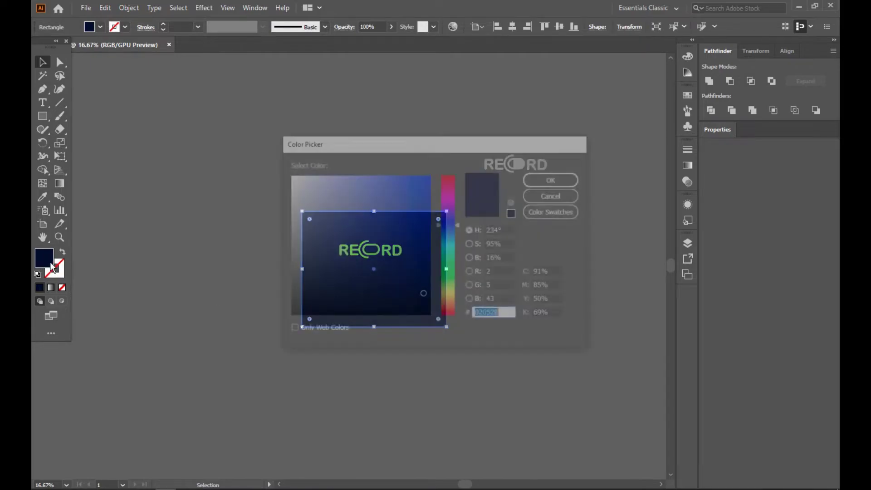
{"action": "left_click_drag", "start_coordinate": [424, 296], "coordinate": [425, 310]}
{"action": "left_click", "coordinate": [546, 181]}
{"action": "left_click", "coordinate": [569, 259]}
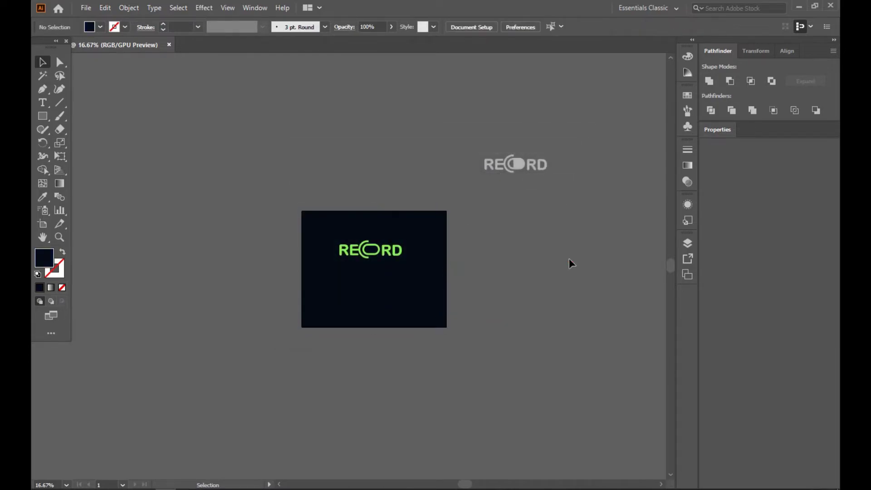
Move the green RECORD wordmark slightly right and down on the dark background.
{"action": "left_click", "coordinate": [361, 254]}
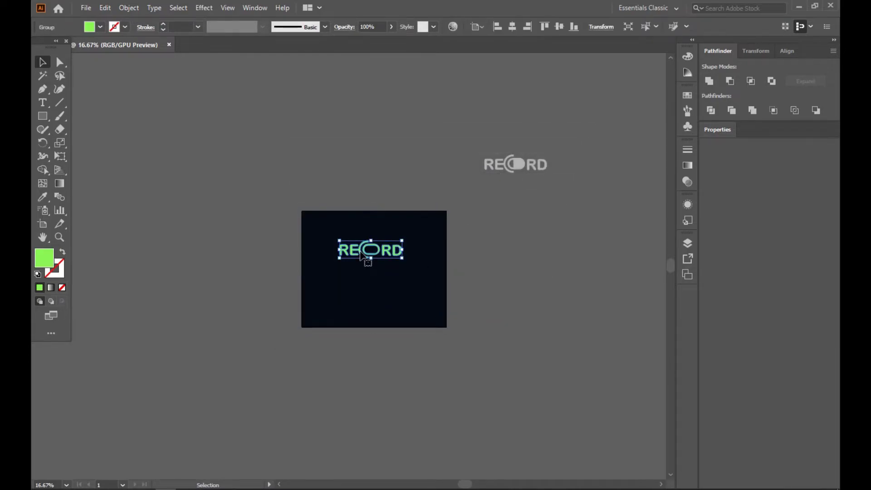
{"action": "scroll", "coordinate": [362, 254], "scroll_direction": "up", "scroll_amount": 2}
{"action": "scroll", "coordinate": [362, 254], "scroll_direction": "up", "scroll_amount": 2}
{"action": "left_click_drag", "start_coordinate": [362, 255], "coordinate": [403, 276]}
{"action": "scroll", "coordinate": [447, 275], "scroll_direction": "down", "scroll_amount": 3}
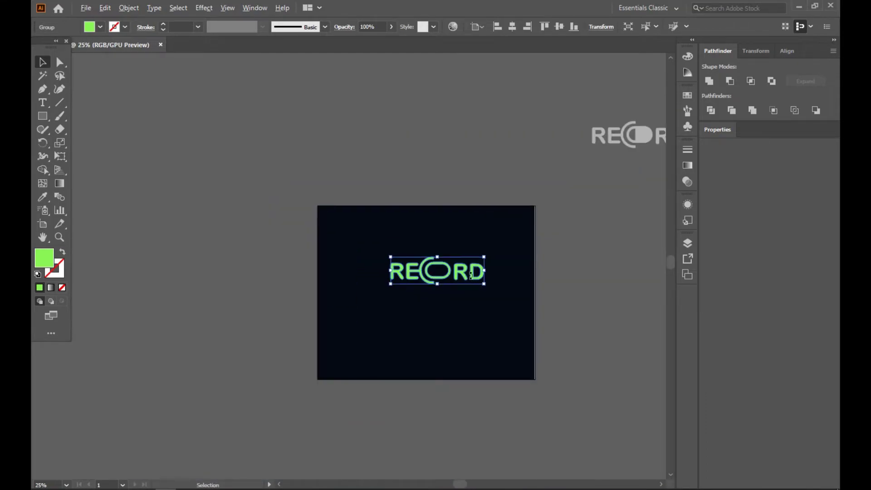
{"action": "left_click", "coordinate": [584, 277]}
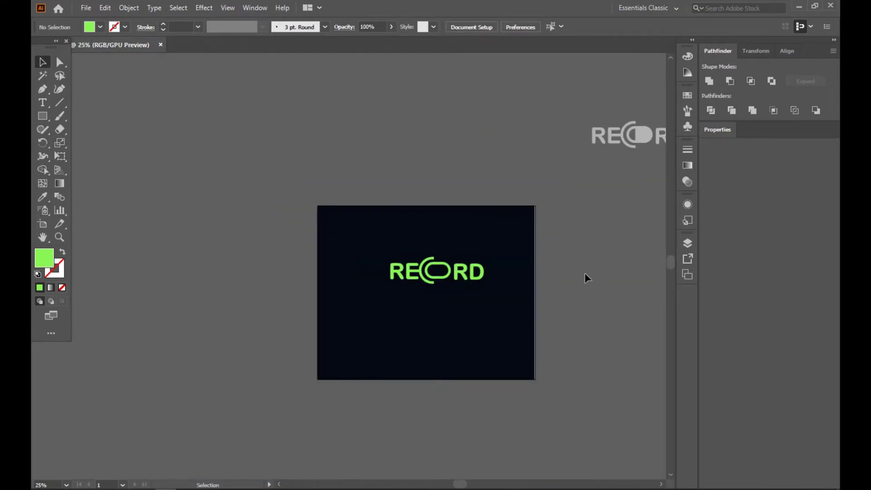
Lock the dark background rectangle, then select the green RECORD wordmark group.
{"action": "left_click", "coordinate": [445, 277]}
{"action": "left_click", "coordinate": [129, 8]}
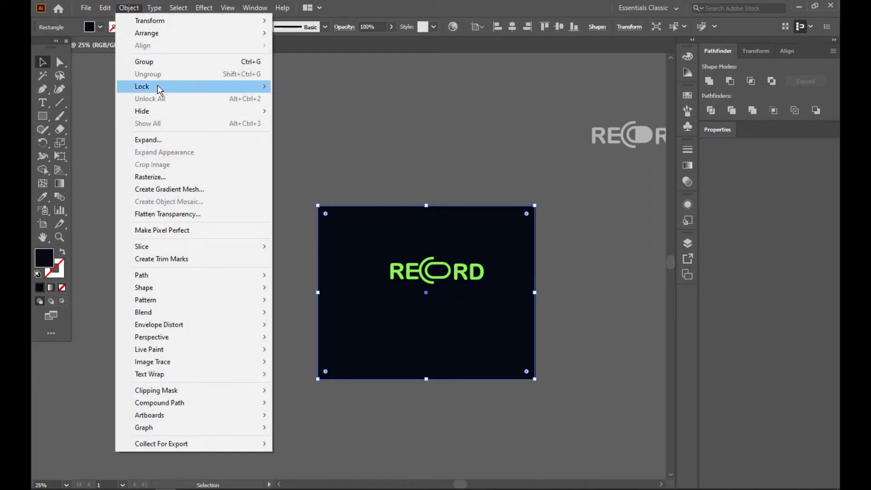
{"action": "mouse_move", "coordinate": [157, 85]}
{"action": "left_click", "coordinate": [303, 87]}
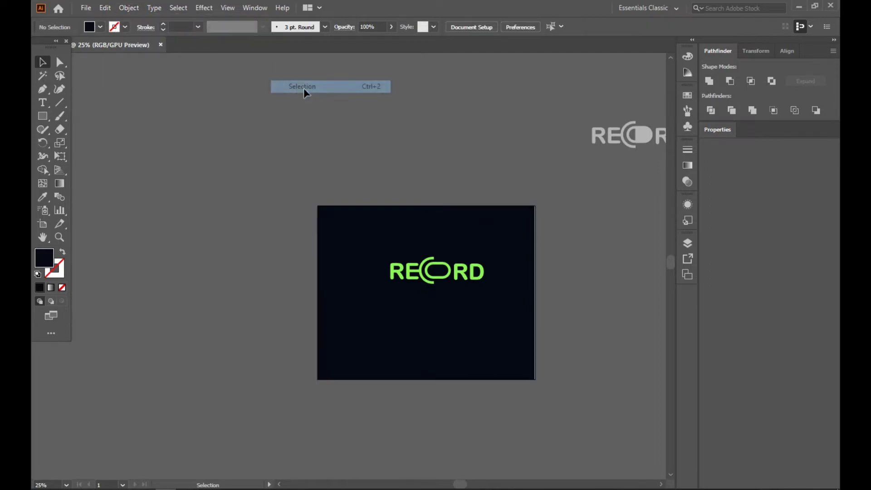
{"action": "left_click", "coordinate": [398, 273]}
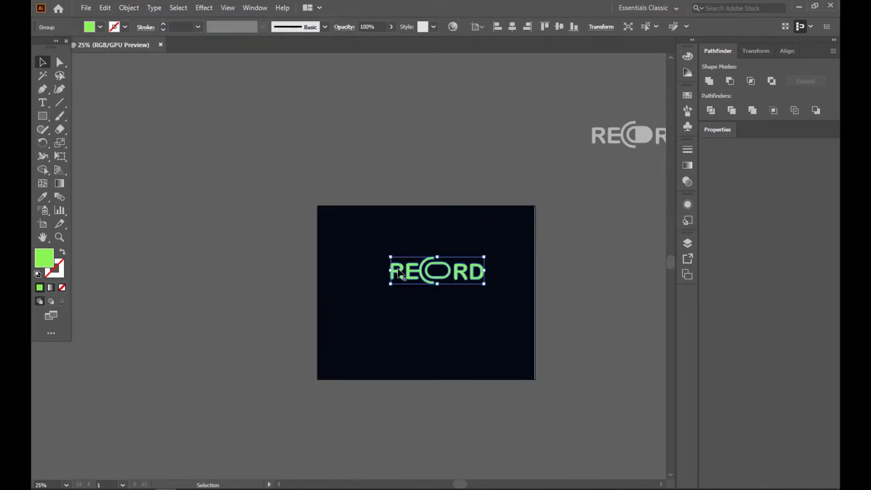
Darken the green fill of the RECORD wordmark slightly and nudge the wordmark up on the dark background.
{"action": "double_click", "coordinate": [45, 258]}
{"action": "mouse_move", "coordinate": [421, 180]}
{"action": "left_mouse_down"}
{"action": "mouse_move", "coordinate": [418, 216]}
{"action": "mouse_move", "coordinate": [375, 215]}
{"action": "mouse_move", "coordinate": [363, 179]}
{"action": "mouse_move", "coordinate": [433, 173]}
{"action": "mouse_move", "coordinate": [432, 189]}
{"action": "left_mouse_up"}
{"action": "left_click", "coordinate": [559, 180]}
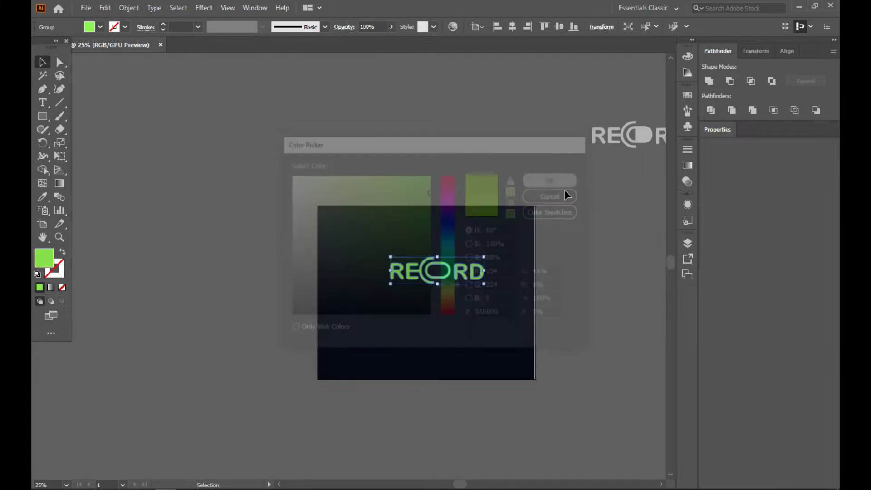
{"action": "left_click", "coordinate": [587, 235]}
{"action": "mouse_move", "coordinate": [433, 282]}
{"action": "left_mouse_down"}
{"action": "mouse_move", "coordinate": [427, 270]}
{"action": "mouse_move", "coordinate": [433, 276]}
{"action": "left_mouse_up"}
{"action": "left_click", "coordinate": [610, 293]}
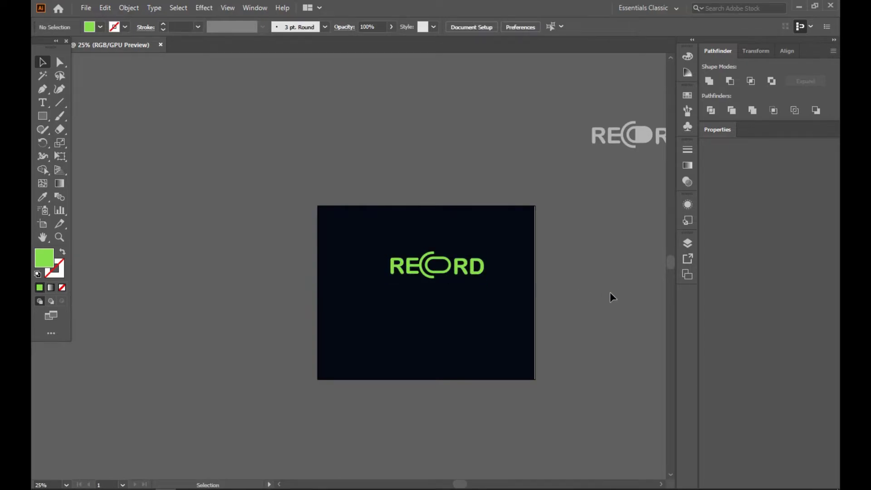
Recolour the whole gray RECORD wordmark on the pasteboard to a bright red fill.
{"action": "left_click_drag", "start_coordinate": [641, 167], "coordinate": [632, 141]}
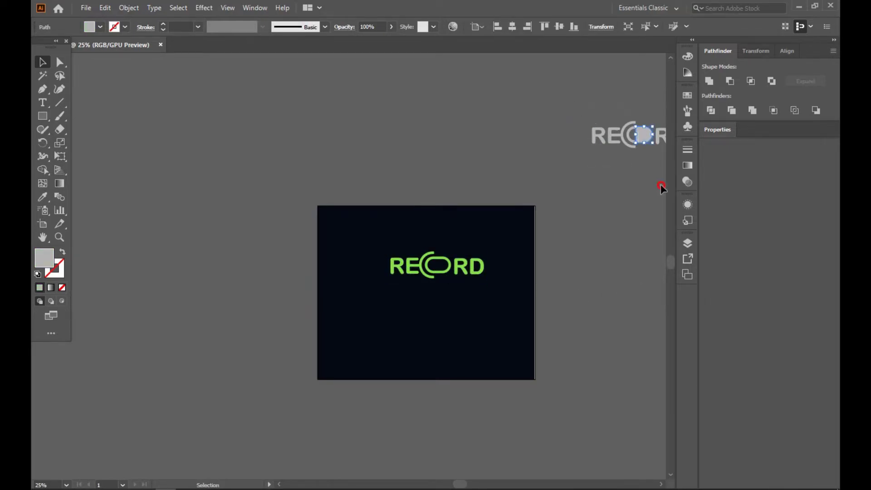
{"action": "double_click", "coordinate": [45, 258]}
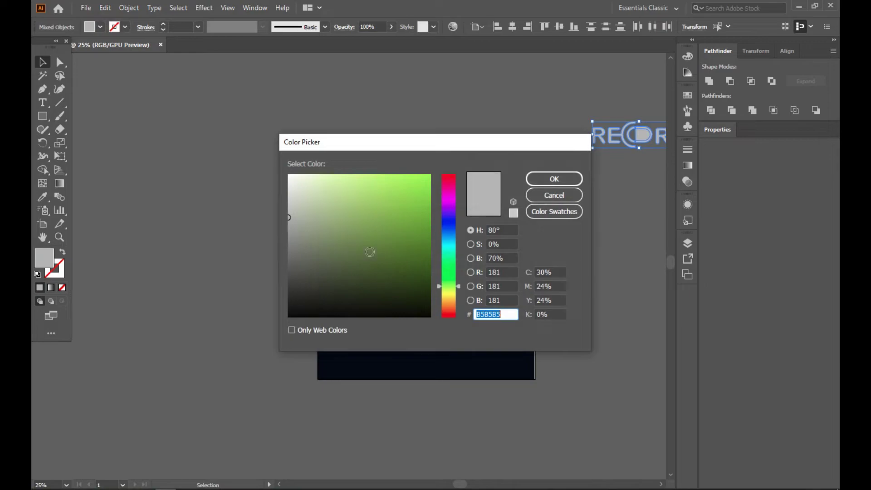
{"action": "left_click_drag", "start_coordinate": [441, 294], "coordinate": [443, 318]}
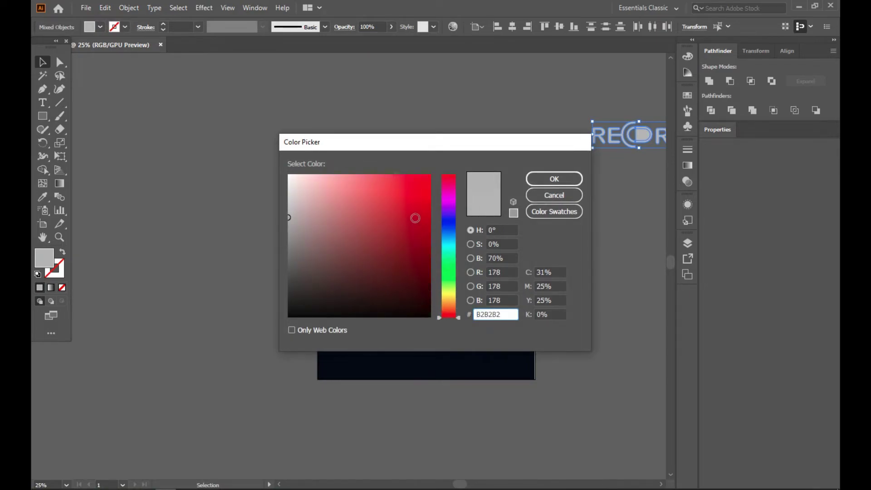
{"action": "left_click", "coordinate": [429, 176]}
{"action": "left_click", "coordinate": [536, 181]}
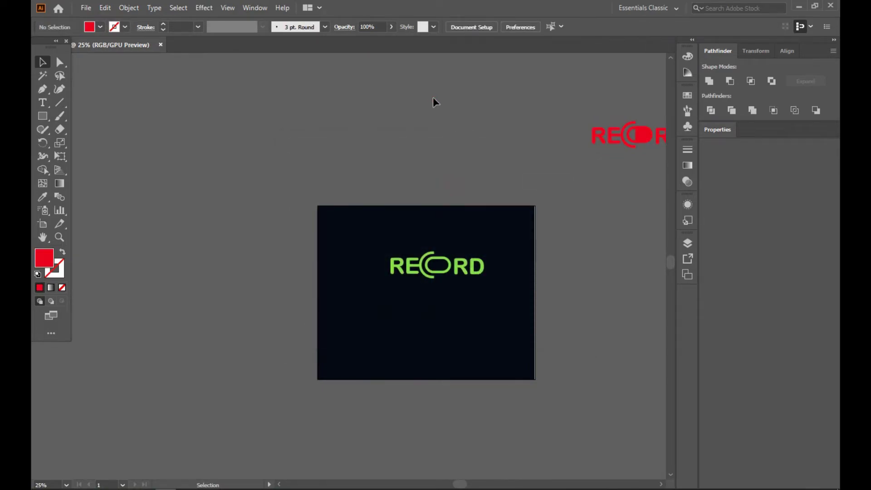
Group all letters and pill shapes of the red RECORD wordmark into one object.
{"action": "left_click", "coordinate": [623, 142]}
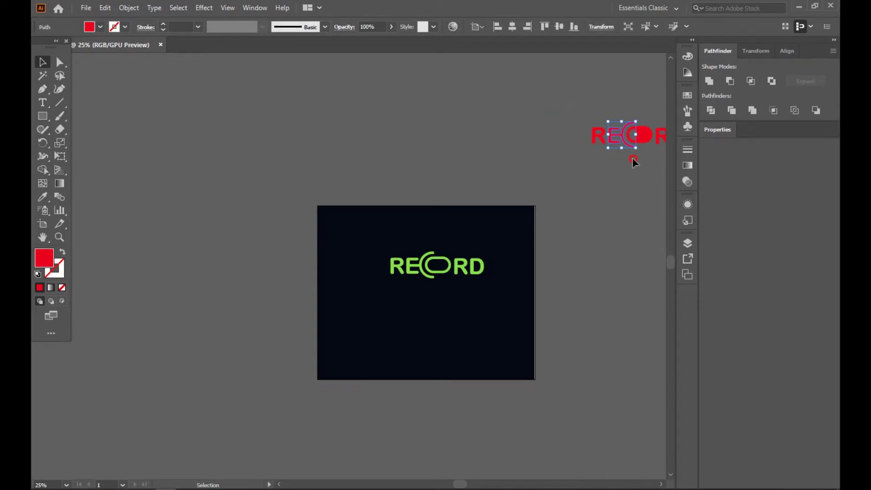
{"action": "left_click", "coordinate": [641, 143], "text": "shift"}
{"action": "left_click_drag", "start_coordinate": [594, 284], "coordinate": [525, 283]}
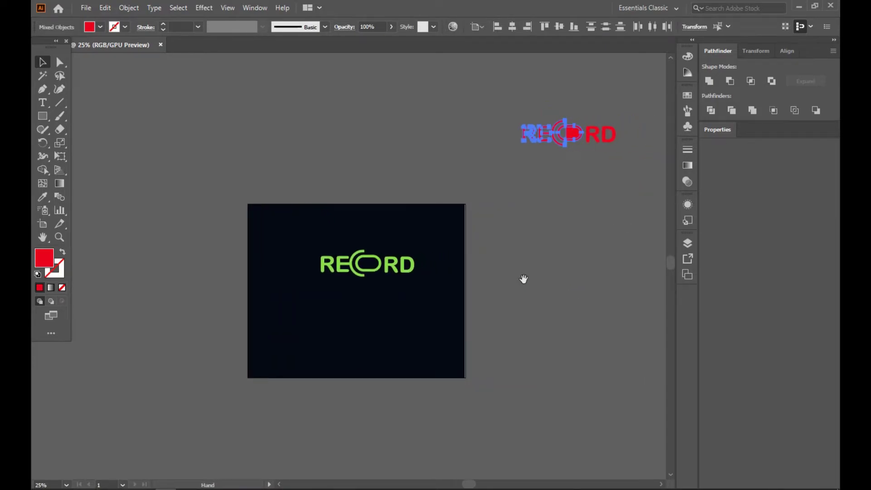
{"action": "left_click", "coordinate": [499, 120]}
{"action": "left_click_drag", "start_coordinate": [646, 189], "coordinate": [515, 141]}
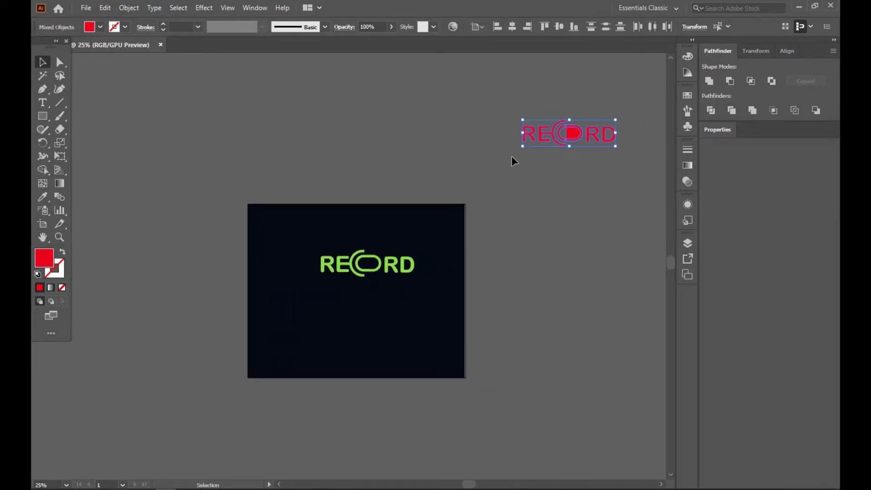
{"action": "right_click", "coordinate": [550, 135]}
{"action": "left_click", "coordinate": [586, 218]}
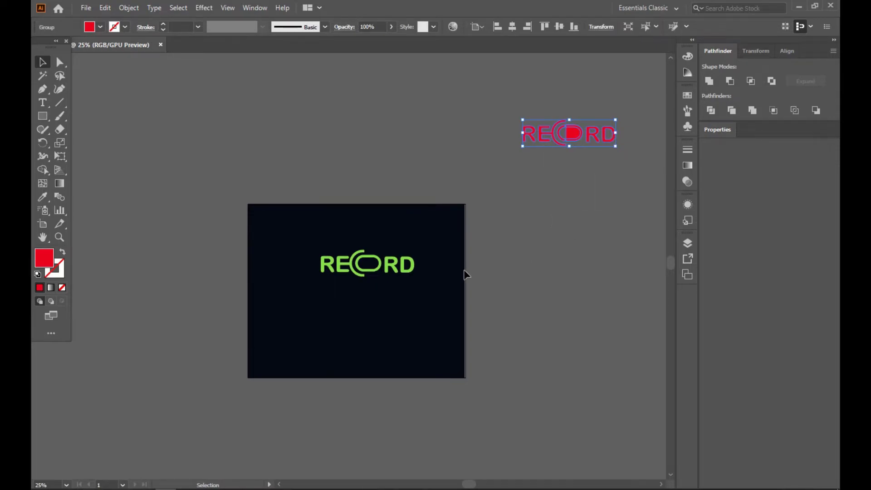
{"action": "left_click", "coordinate": [559, 273]}
{"action": "left_click_drag", "start_coordinate": [366, 276], "coordinate": [407, 296]}
{"action": "right_click", "coordinate": [397, 272]}
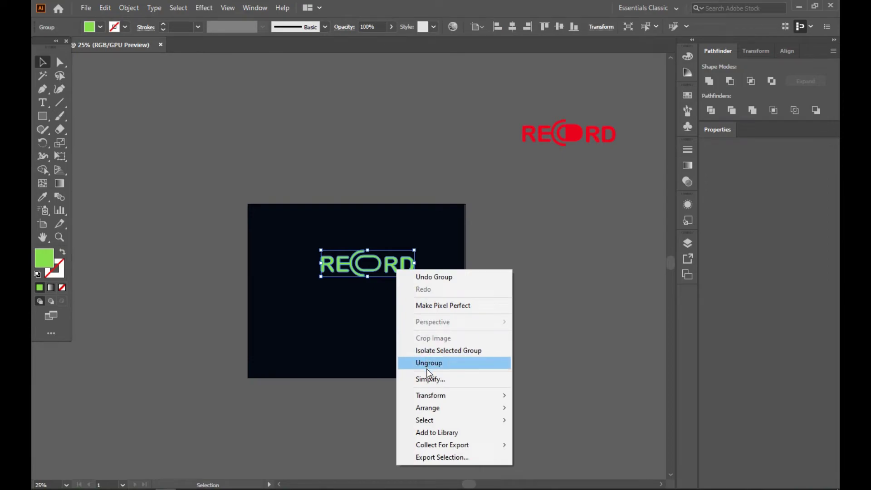
{"action": "left_click", "coordinate": [543, 321]}
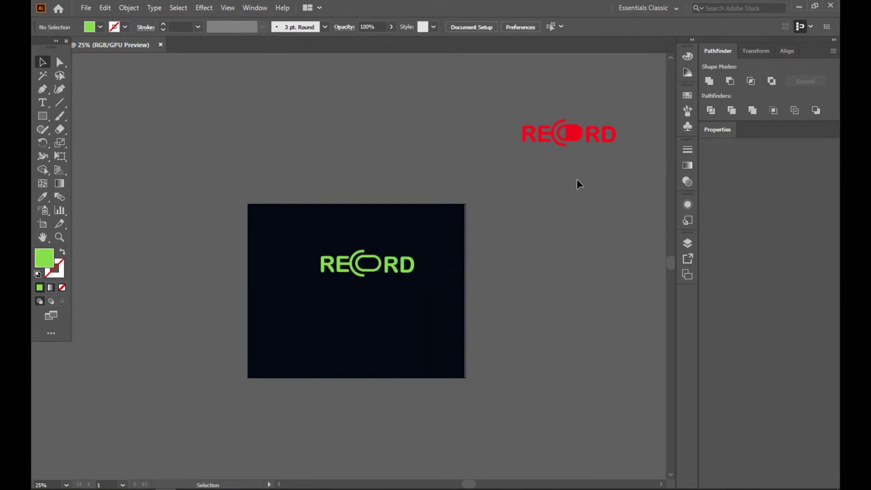
Move the red RECORD wordmark down the pasteboard to sit beside the dark background rectangle.
{"action": "left_click", "coordinate": [407, 273]}
{"action": "left_click_drag", "start_coordinate": [575, 140], "coordinate": [562, 301]}
{"action": "left_click", "coordinate": [611, 353]}
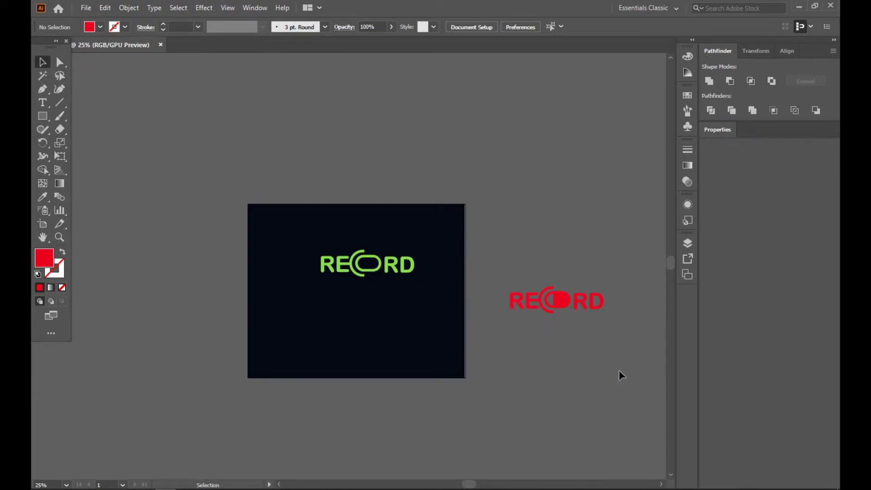
Scale the green RECORD wordmark down proportionally to roughly three quarters of its width.
{"action": "left_click", "coordinate": [346, 303]}
{"action": "left_click_drag", "start_coordinate": [289, 237], "coordinate": [417, 300]}
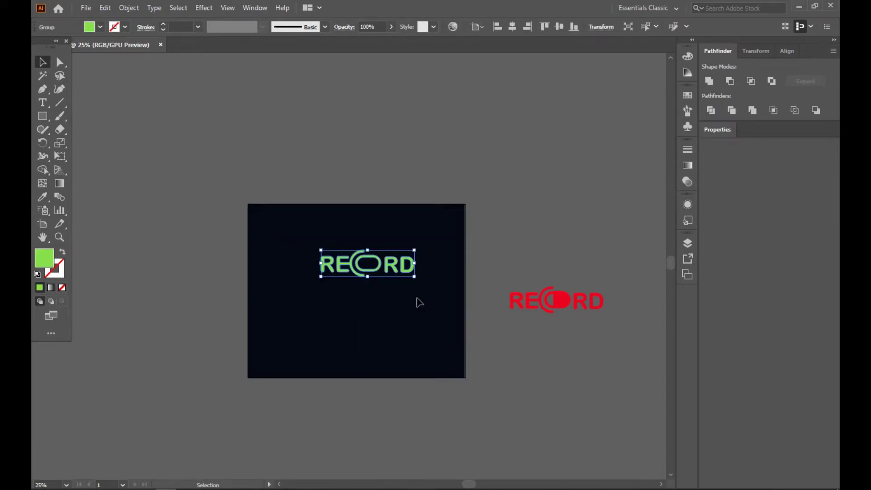
{"action": "left_click", "coordinate": [411, 265], "text": "shift"}
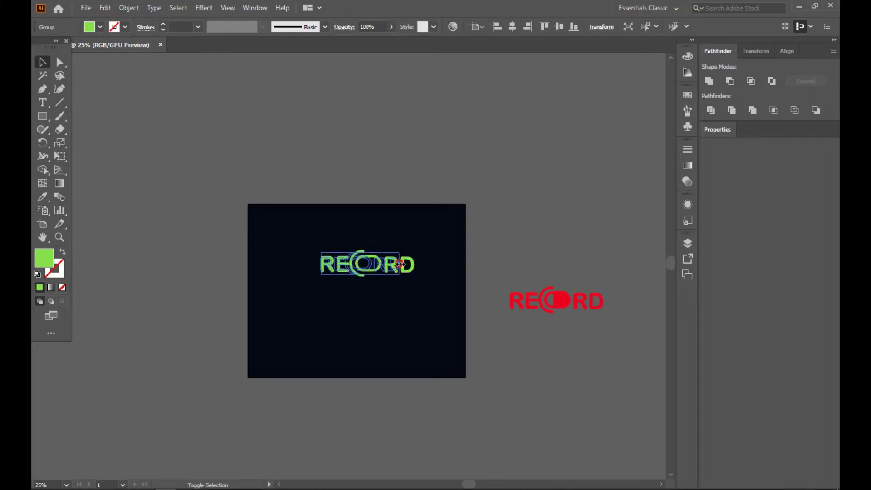
{"action": "left_click_drag", "start_coordinate": [396, 264], "coordinate": [379, 264]}
{"action": "left_click", "coordinate": [314, 210]}
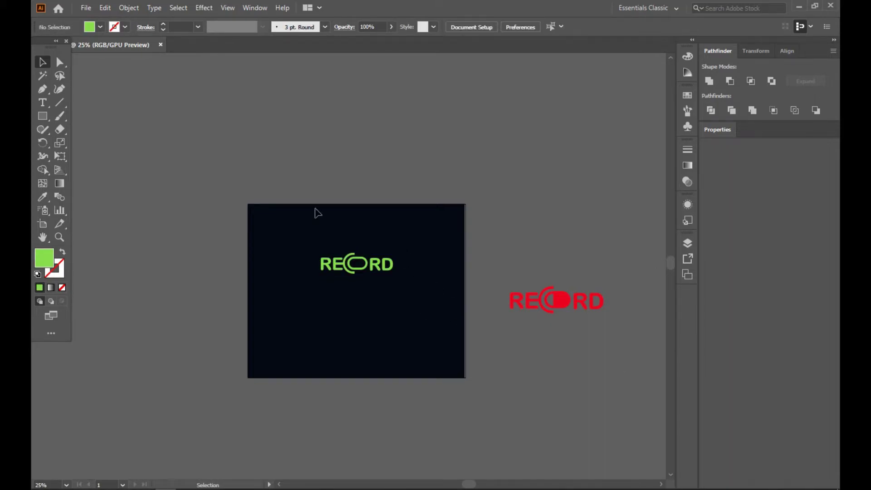
Unlock all objects and narrow the dark background rectangle to cover just over the left half of the artboard.
{"action": "left_click", "coordinate": [154, 8]}
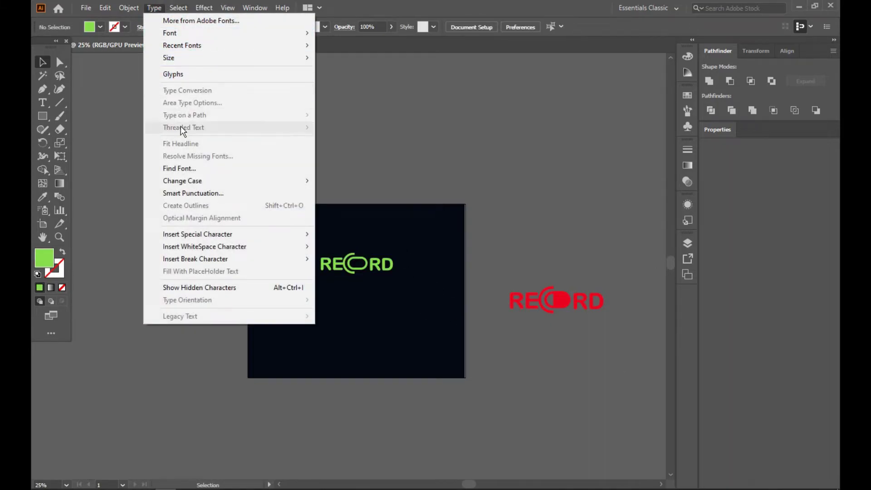
{"action": "mouse_move", "coordinate": [128, 8]}
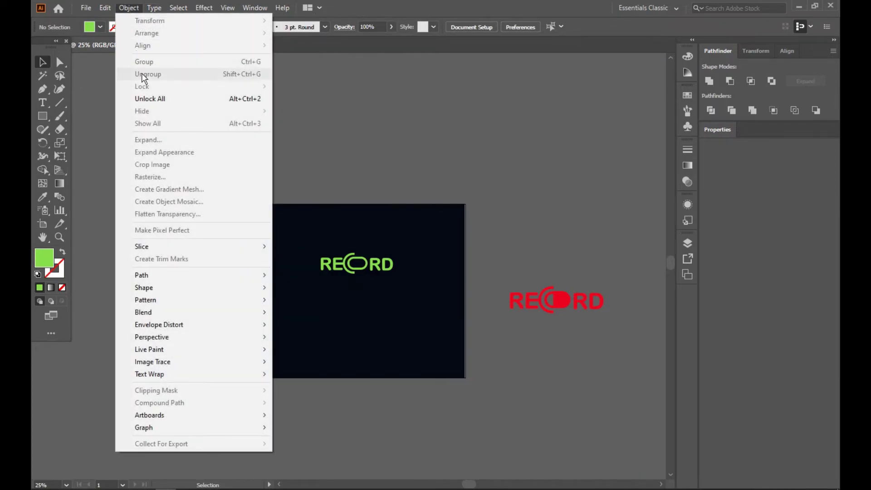
{"action": "left_click", "coordinate": [146, 99]}
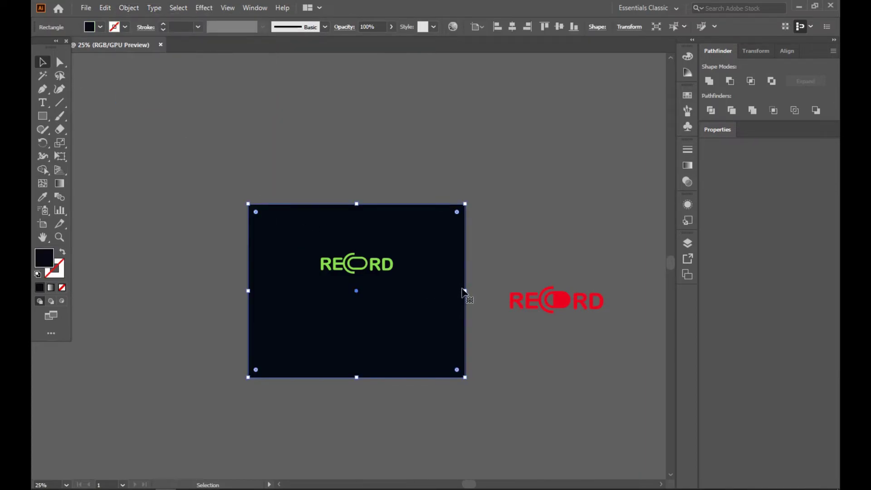
{"action": "left_click_drag", "start_coordinate": [466, 290], "coordinate": [368, 300]}
{"action": "left_click", "coordinate": [374, 291]}
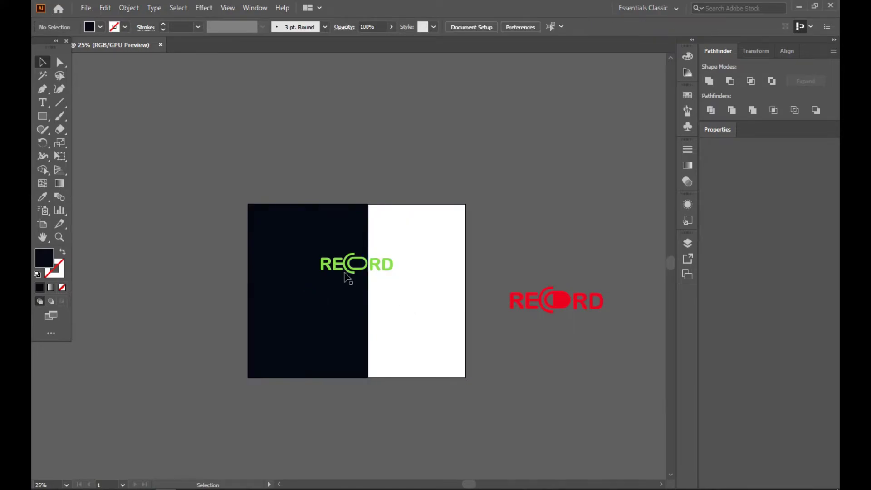
Position the green wordmark on the dark area and fit the red wordmark, slightly reduced, level with it on the white area.
{"action": "left_click_drag", "start_coordinate": [344, 267], "coordinate": [294, 267]}
{"action": "left_click", "coordinate": [456, 311]}
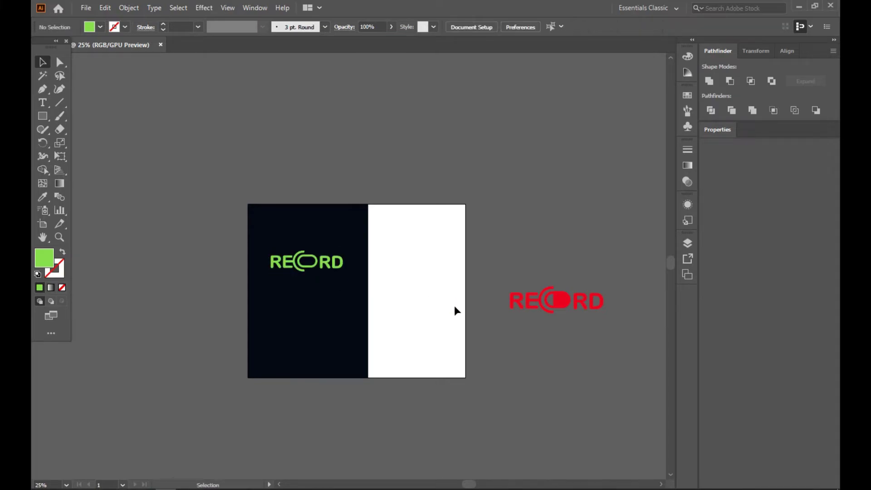
{"action": "left_click_drag", "start_coordinate": [575, 310], "coordinate": [453, 267]}
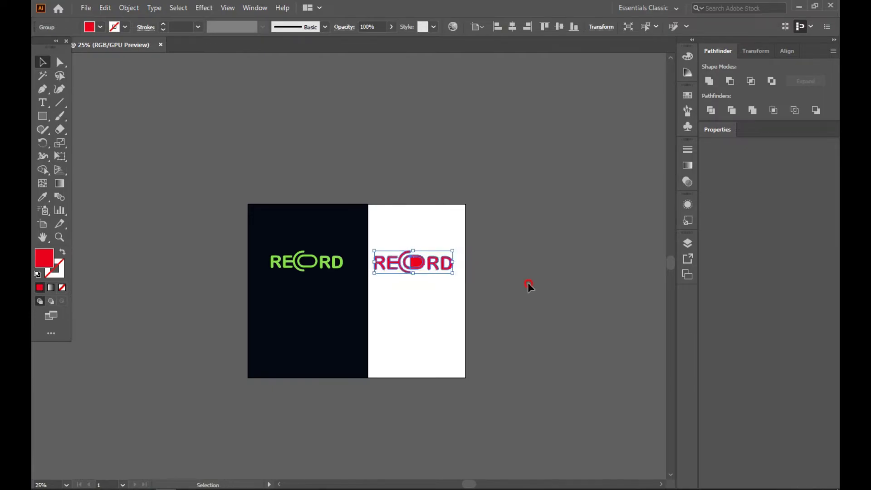
{"action": "left_click", "coordinate": [529, 285]}
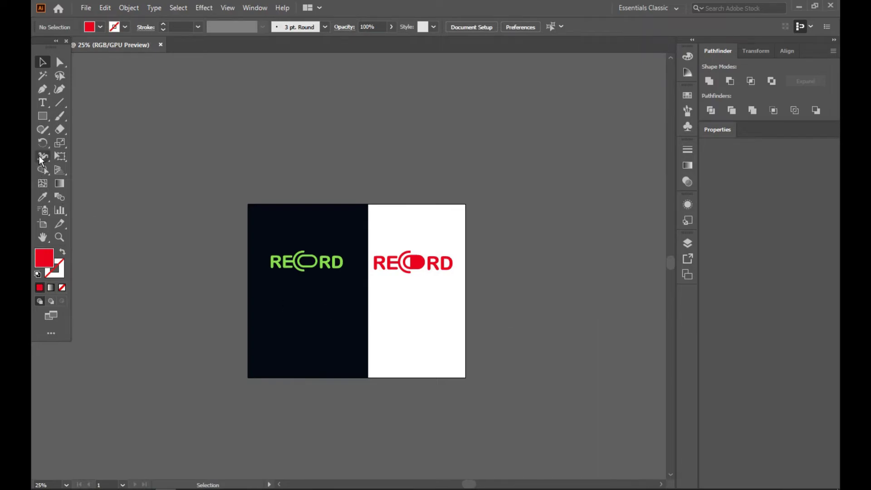
{"action": "left_click", "coordinate": [43, 102]}
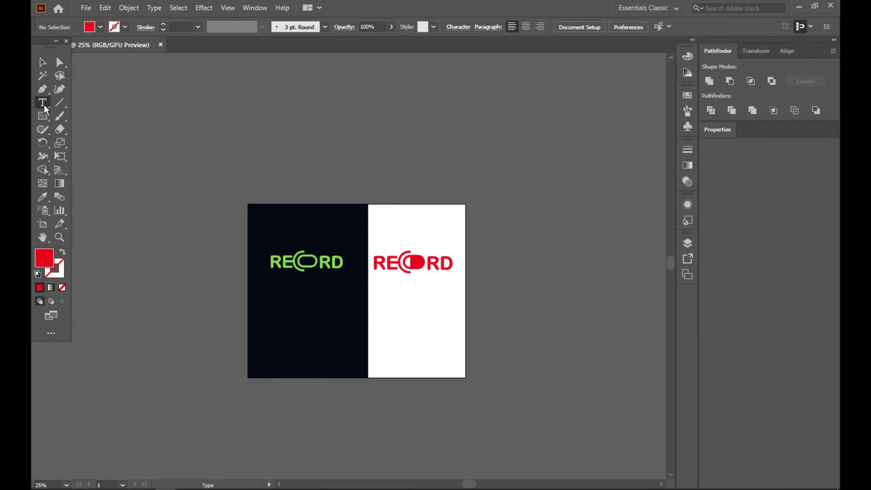
{"action": "left_click", "coordinate": [386, 308]}
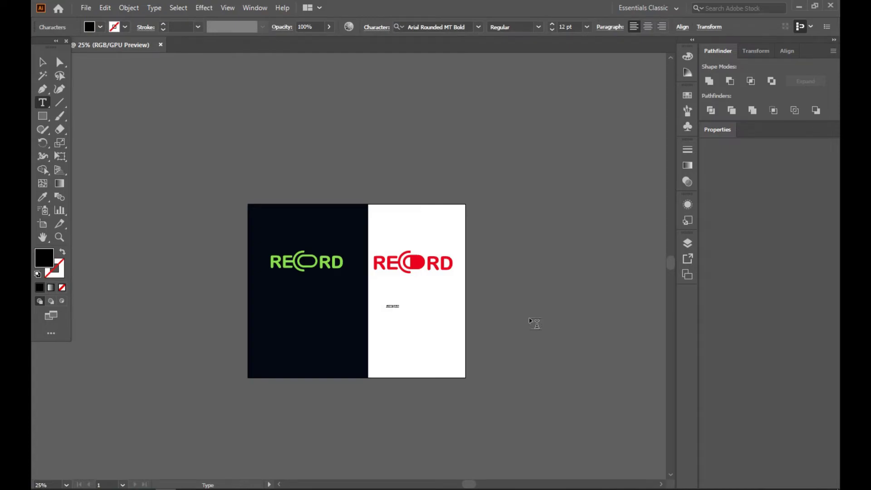
{"action": "scroll", "coordinate": [618, 303], "scroll_direction": "up", "scroll_amount": 3, "text": "alt"}
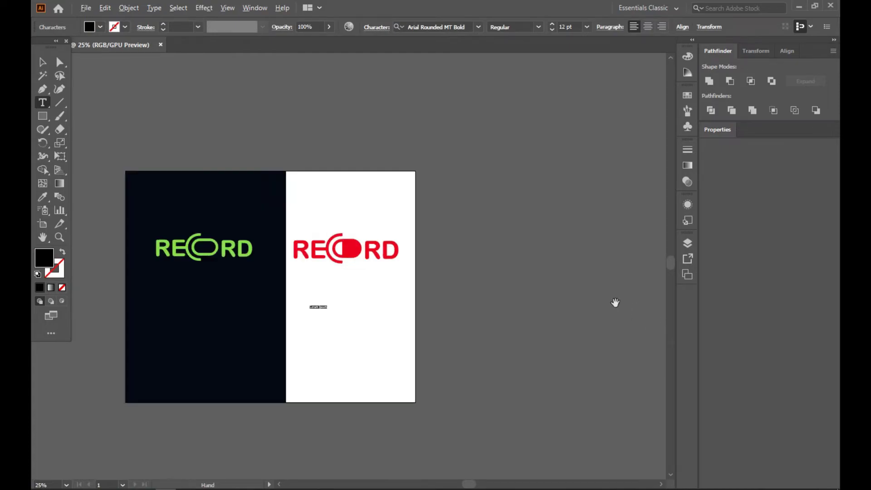
{"action": "scroll", "coordinate": [197, 315], "scroll_direction": "left", "scroll_amount": 2}
{"action": "left_click_drag", "start_coordinate": [190, 313], "coordinate": [446, 308]}
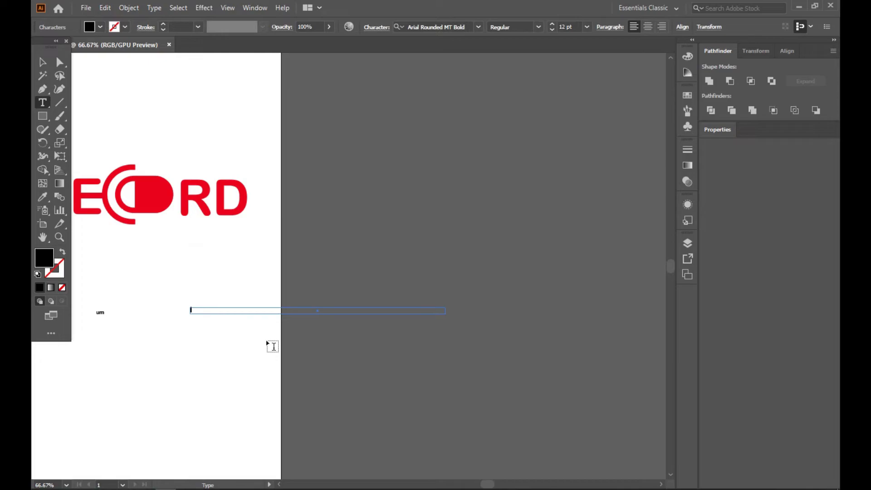
{"action": "key", "text": "Escape"}
{"action": "scroll", "coordinate": [85, 324], "scroll_direction": "up", "scroll_amount": 3, "text": "alt"}
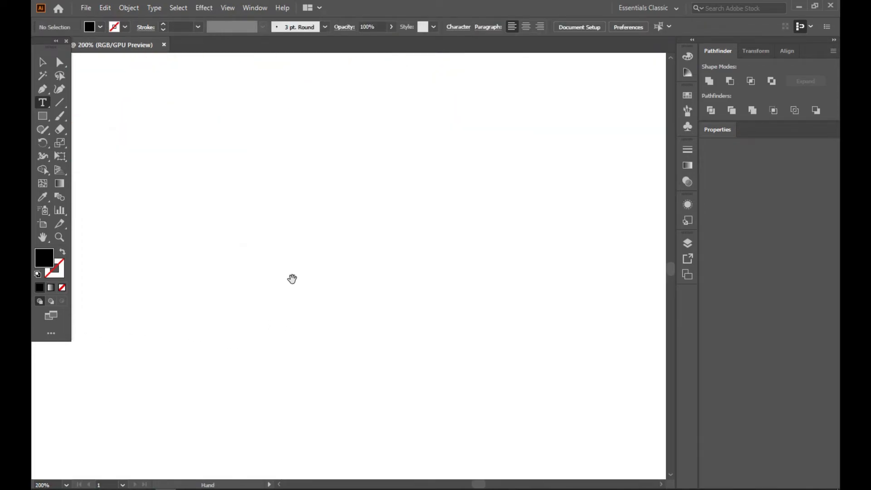
{"action": "scroll", "coordinate": [294, 281], "scroll_direction": "down", "scroll_amount": 4, "text": "alt"}
{"action": "scroll", "coordinate": [267, 259], "scroll_direction": "up", "scroll_amount": 1, "text": "alt"}
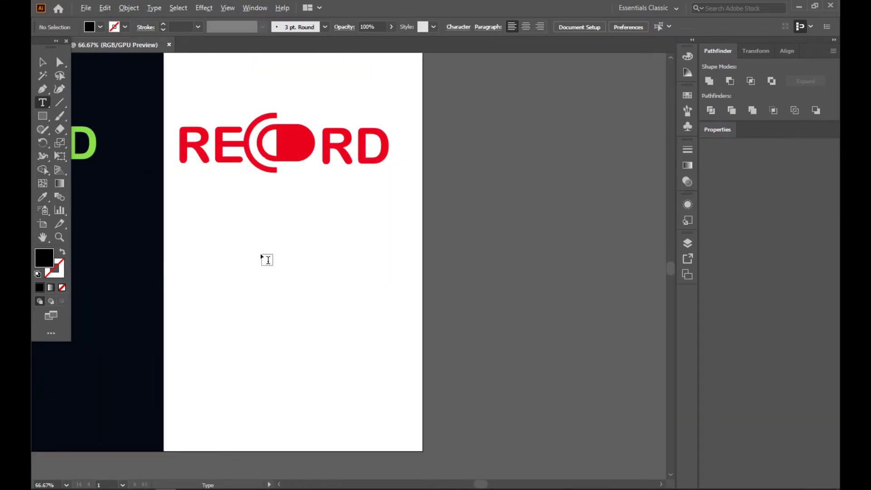
Add the point text "MUSIC CHOICE" in Arial Rounded MT Bold on the white area below the red wordmark.
{"action": "left_click", "coordinate": [239, 242]}
{"action": "key", "text": "BackSpace"}
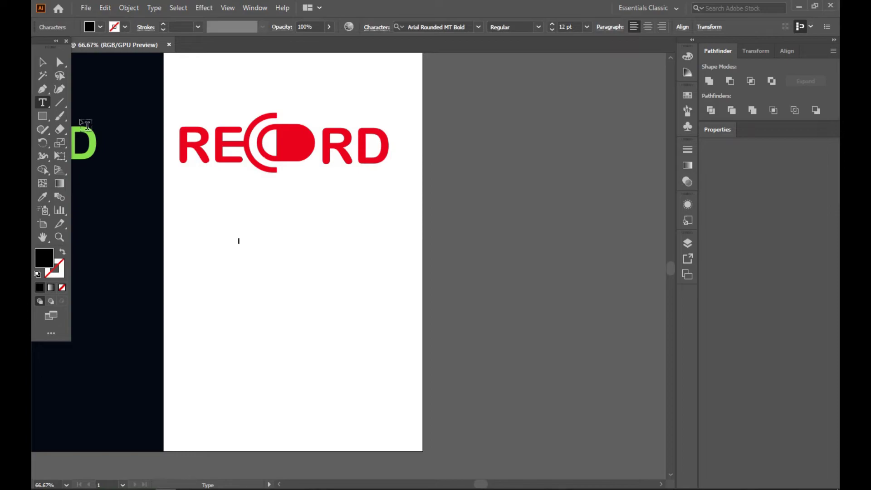
{"action": "type", "text": "MUSIC CHOICEW"}
{"action": "key", "text": "BackSpace"}
{"action": "left_click", "coordinate": [39, 62]}
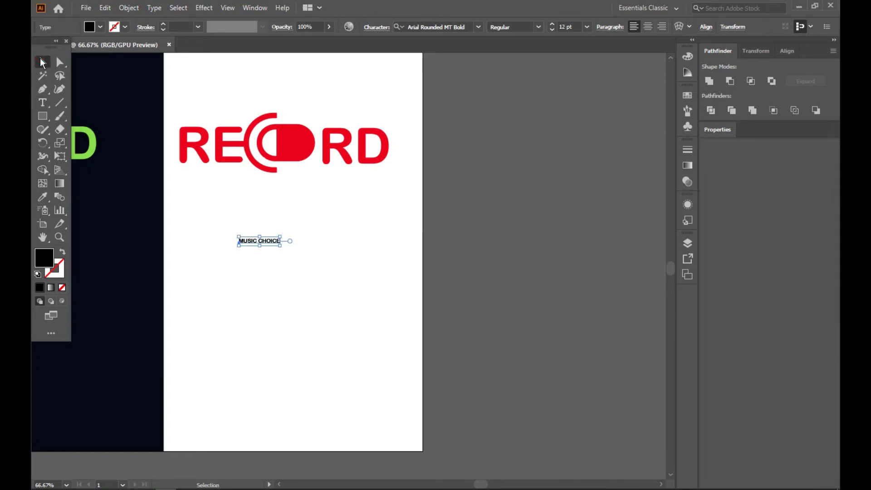
Enlarge the MUSIC CHOICE text to about 54 pt and place it directly beneath the red RECORD wordmark.
{"action": "left_click_drag", "start_coordinate": [209, 228], "coordinate": [338, 295]}
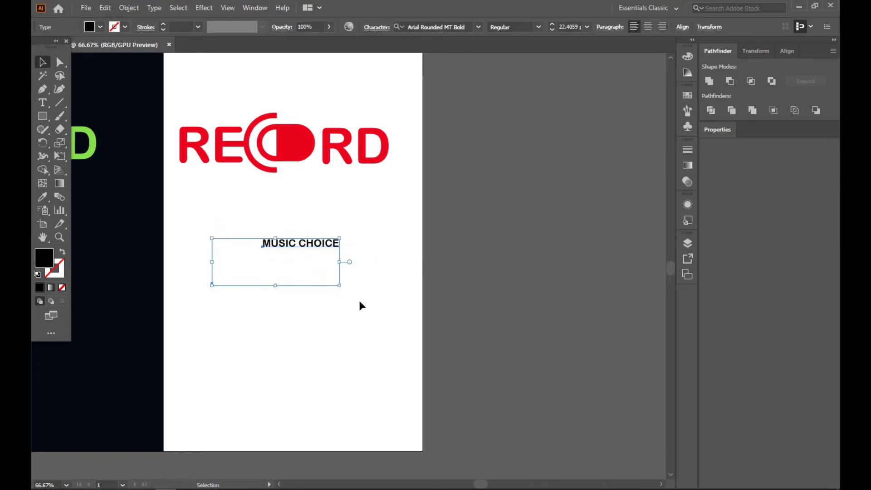
{"action": "left_click", "coordinate": [270, 256]}
{"action": "left_click", "coordinate": [265, 247]}
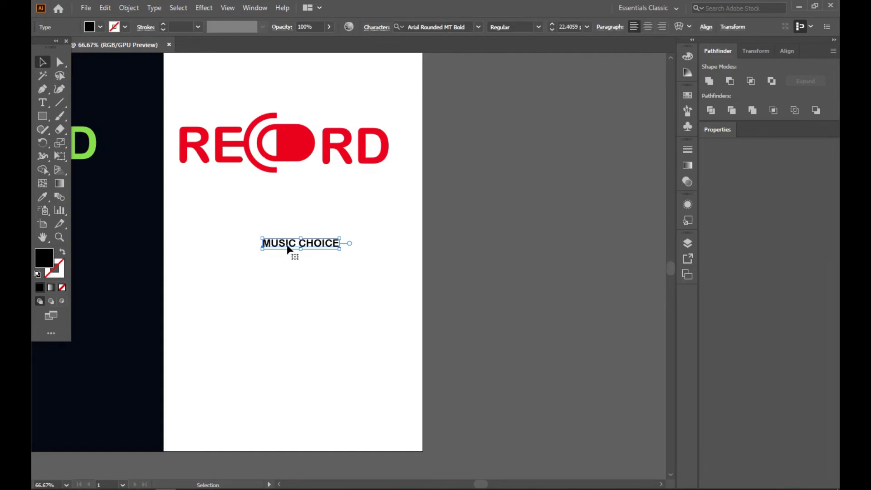
{"action": "left_click_drag", "start_coordinate": [341, 249], "coordinate": [449, 305]}
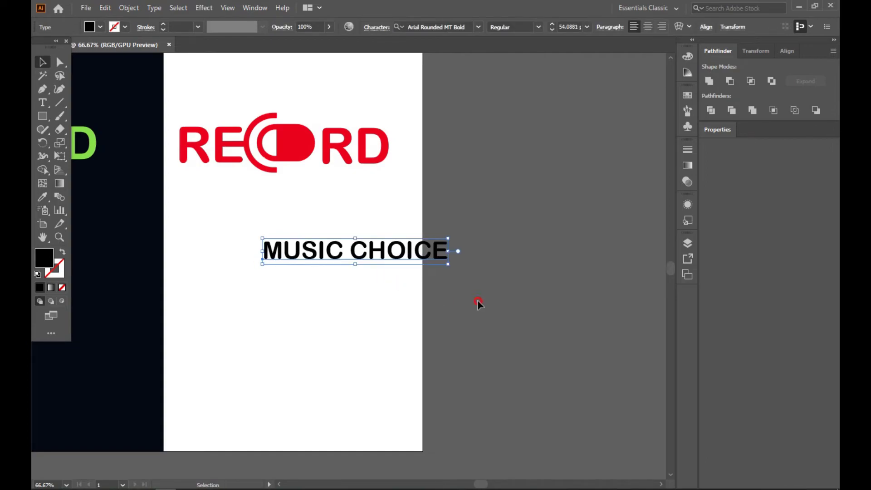
{"action": "left_click", "coordinate": [479, 301]}
{"action": "left_click", "coordinate": [366, 260]}
{"action": "left_click_drag", "start_coordinate": [366, 259], "coordinate": [304, 217]}
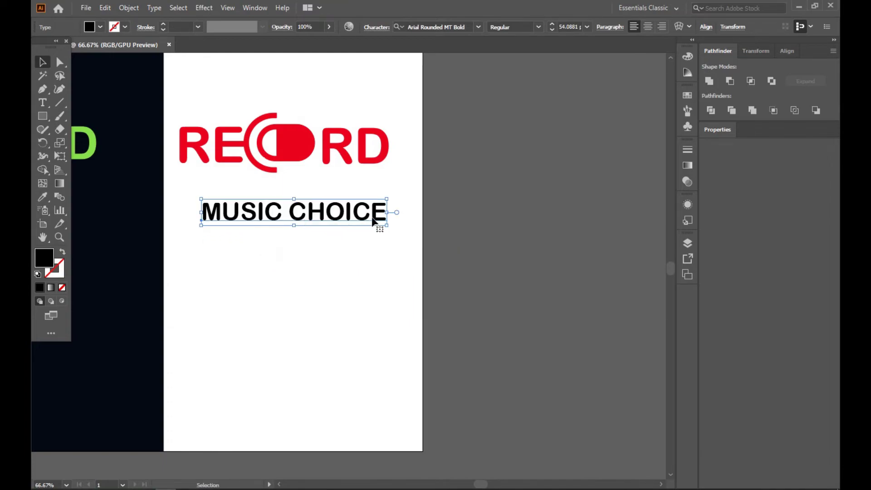
Reduce the MUSIC CHOICE text to about 43 pt and move it up to sit centred beneath the red RECORD wordmark.
{"action": "left_click_drag", "start_coordinate": [387, 224], "coordinate": [381, 221]}
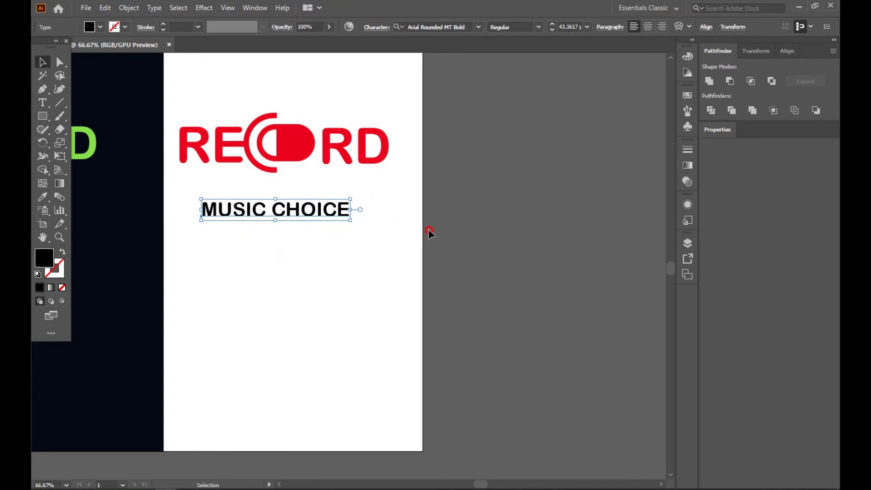
{"action": "left_click", "coordinate": [427, 231]}
{"action": "mouse_move", "coordinate": [292, 208]}
{"action": "left_mouse_down"}
{"action": "mouse_move", "coordinate": [323, 202]}
{"action": "mouse_move", "coordinate": [299, 201]}
{"action": "left_mouse_up"}
{"action": "left_click", "coordinate": [453, 242]}
{"action": "left_click", "coordinate": [395, 254]}
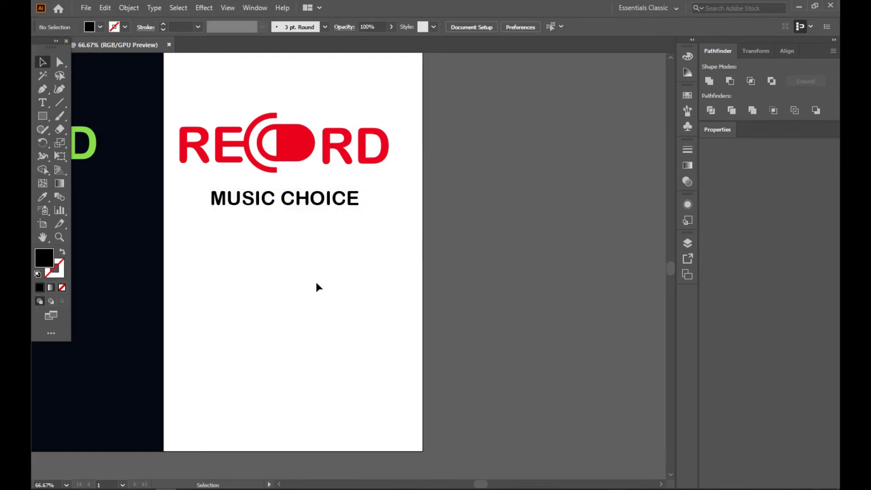
Move the red wordmark and its MUSIC CHOICE tagline together down to about the middle of the white area.
{"action": "scroll", "coordinate": [308, 285], "scroll_direction": "down", "scroll_amount": 3}
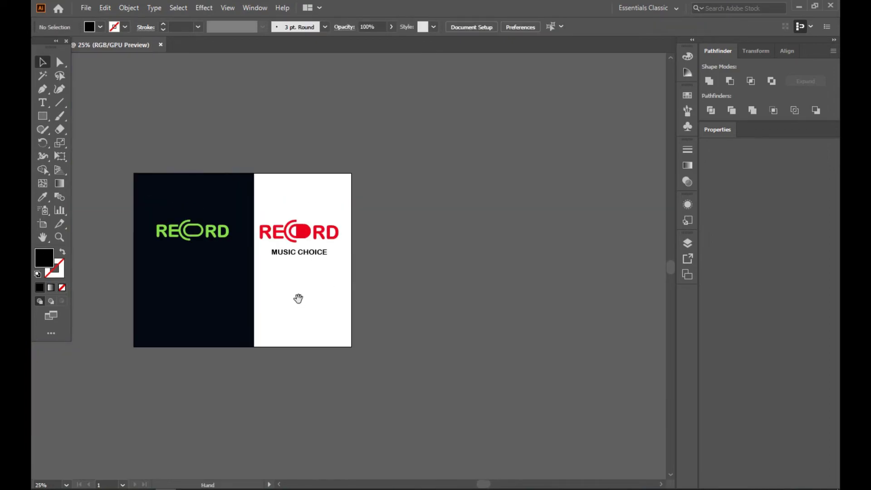
{"action": "left_click_drag", "start_coordinate": [327, 195], "coordinate": [355, 256]}
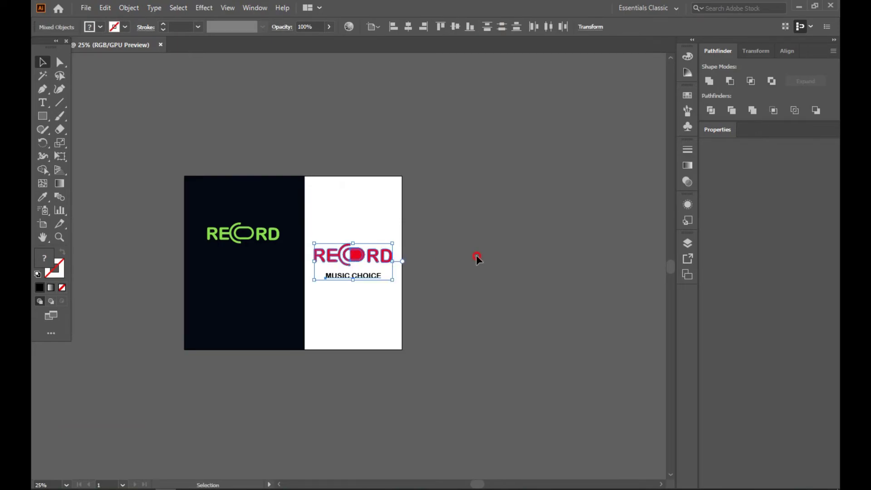
{"action": "left_click", "coordinate": [476, 257]}
Lock the dark background rectangle and move the green wordmark down level with the red one.
{"action": "left_click", "coordinate": [240, 240]}
{"action": "right_click", "coordinate": [256, 296]}
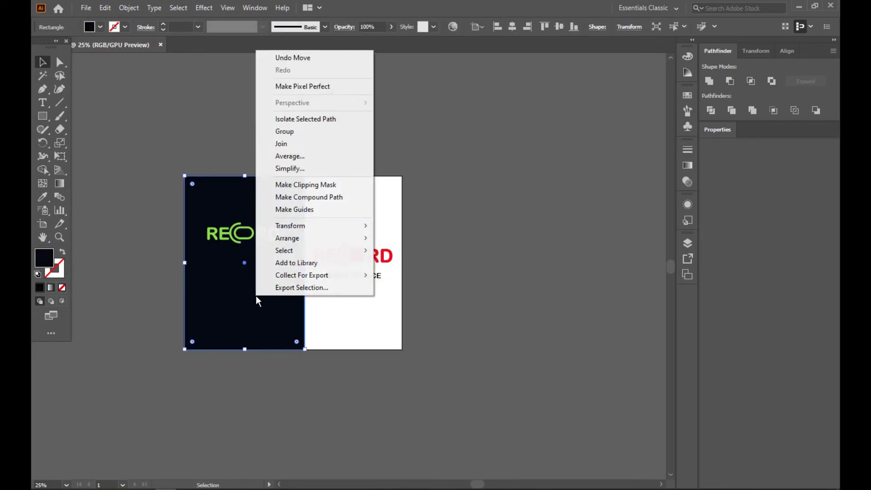
{"action": "left_click", "coordinate": [119, 10]}
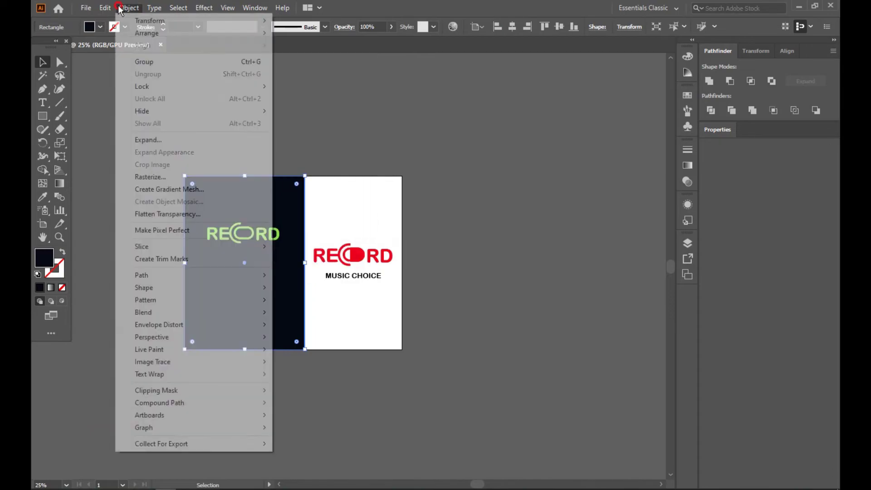
{"action": "mouse_move", "coordinate": [142, 87]}
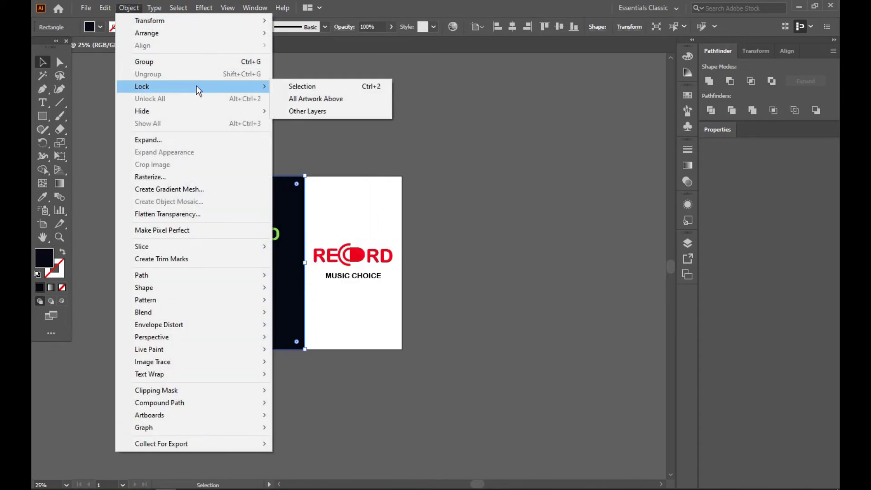
{"action": "left_click", "coordinate": [294, 87]}
{"action": "left_click_drag", "start_coordinate": [240, 232], "coordinate": [245, 253]}
{"action": "left_click", "coordinate": [533, 288]}
Duplicate the MUSIC CHOICE tagline outside the artboard and fill the copy with light grey BFBFBF.
{"action": "left_click", "coordinate": [357, 279]}
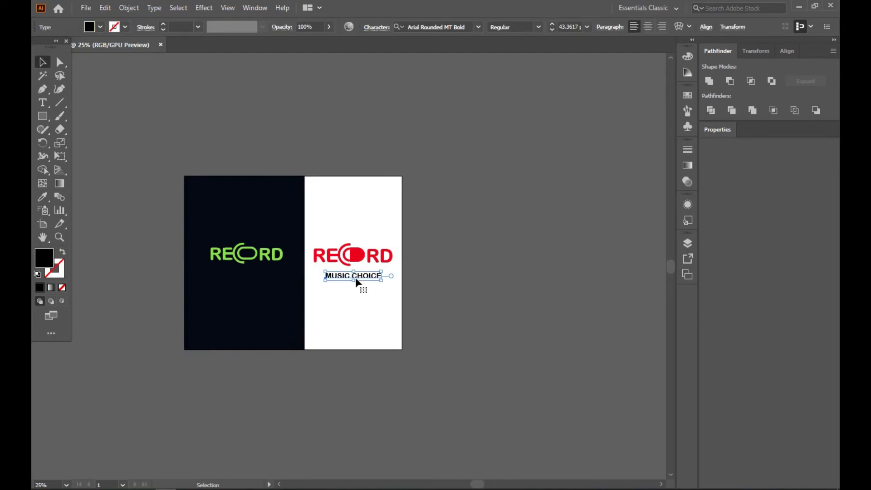
{"action": "left_click_drag", "start_coordinate": [356, 280], "coordinate": [470, 281]}
{"action": "double_click", "coordinate": [44, 258]}
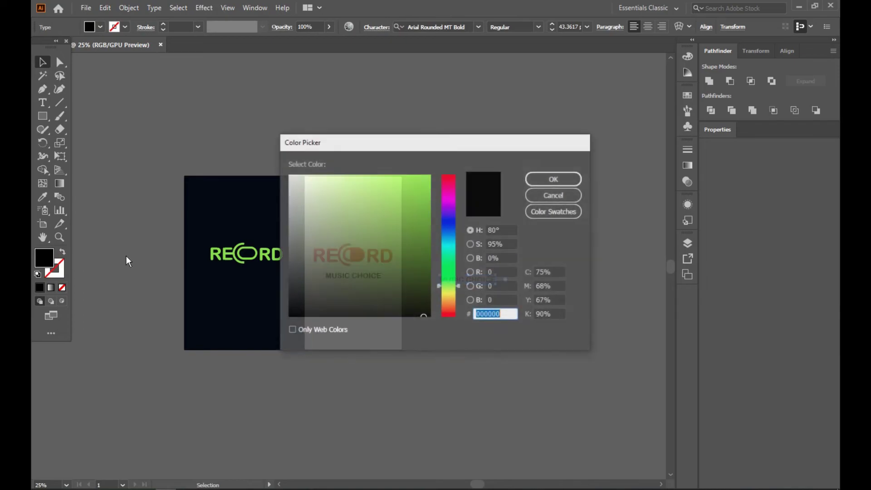
{"action": "left_click_drag", "start_coordinate": [290, 222], "coordinate": [288, 210]}
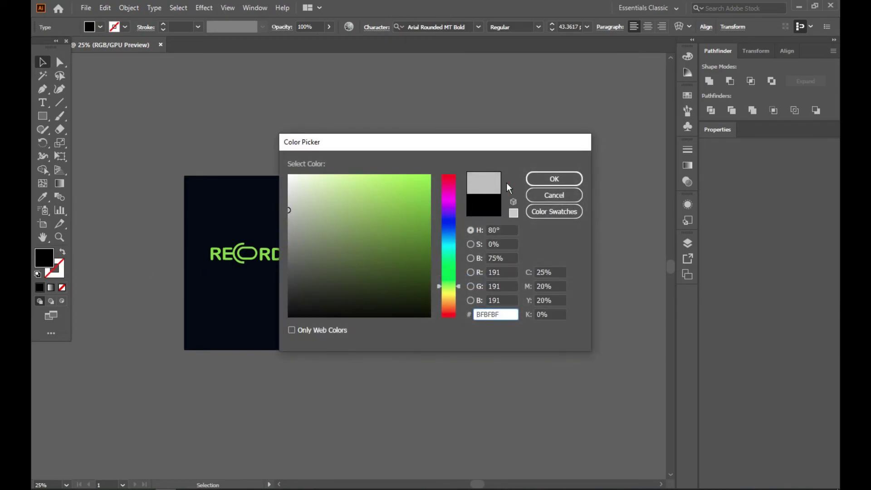
{"action": "left_click", "coordinate": [544, 179]}
{"action": "left_click", "coordinate": [563, 199]}
Place the grey MUSIC CHOICE copy on the dark area beneath the green wordmark.
{"action": "left_click_drag", "start_coordinate": [472, 280], "coordinate": [242, 280]}
{"action": "left_click", "coordinate": [559, 291]}
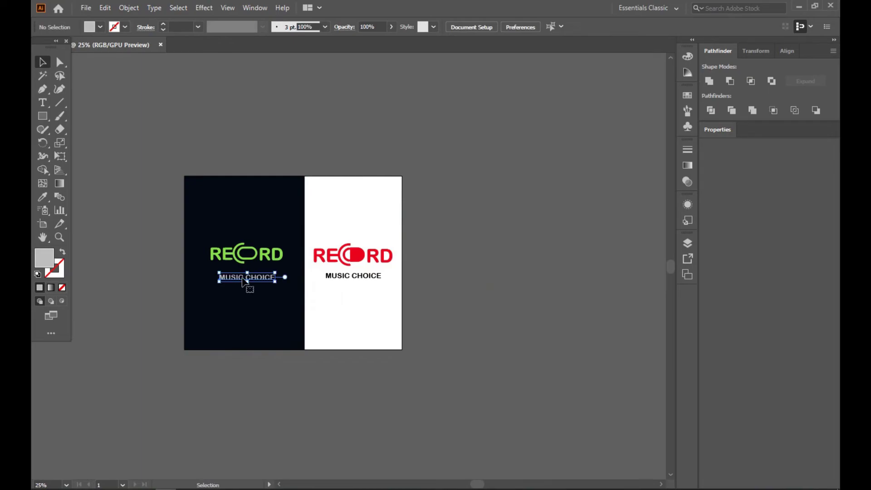
{"action": "left_click", "coordinate": [535, 296]}
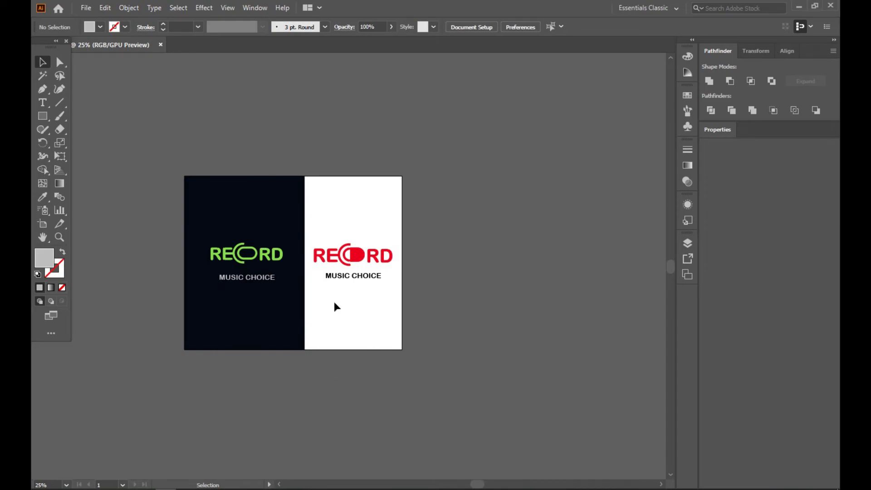
Unlock all objects and slightly narrow the dark background rectangle from its edge next to the white area.
{"action": "left_click_drag", "start_coordinate": [341, 298], "coordinate": [410, 299]}
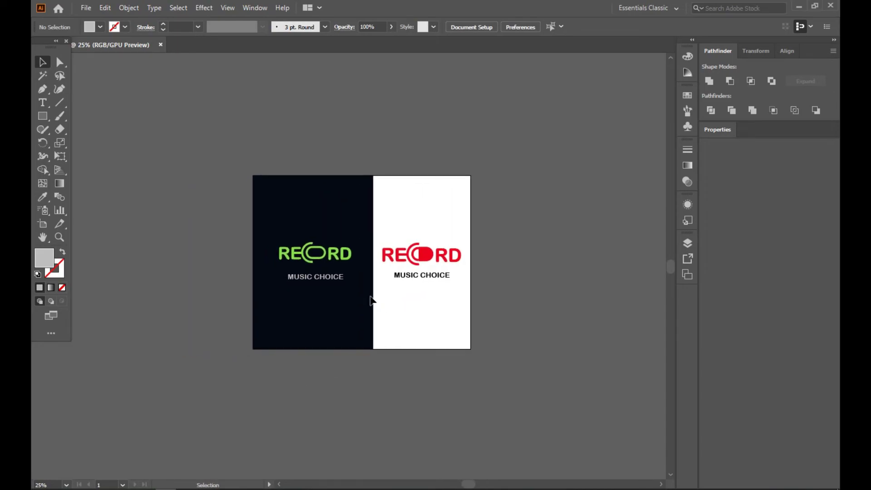
{"action": "left_click", "coordinate": [128, 8]}
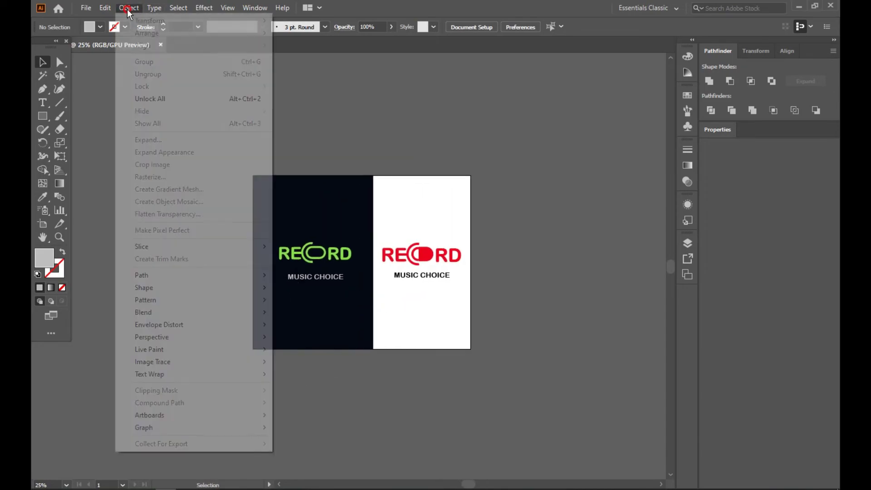
{"action": "left_click", "coordinate": [156, 99]}
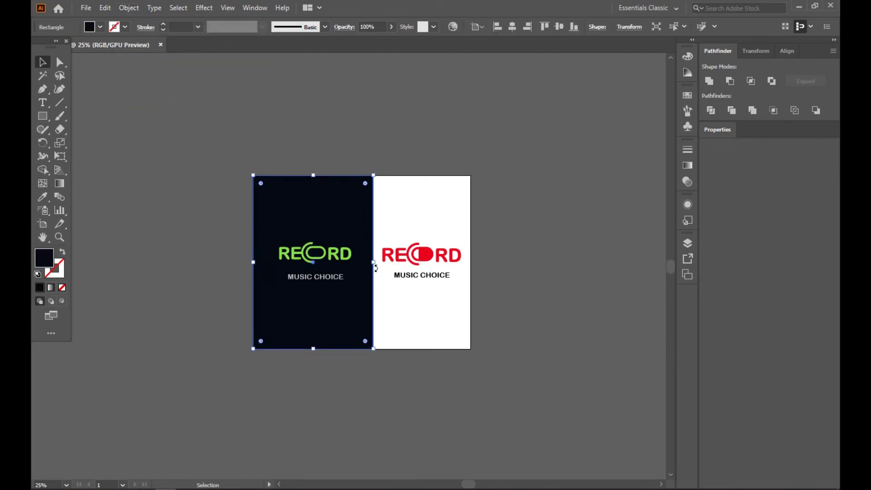
{"action": "left_click_drag", "start_coordinate": [373, 263], "coordinate": [370, 265]}
{"action": "left_click", "coordinate": [529, 303]}
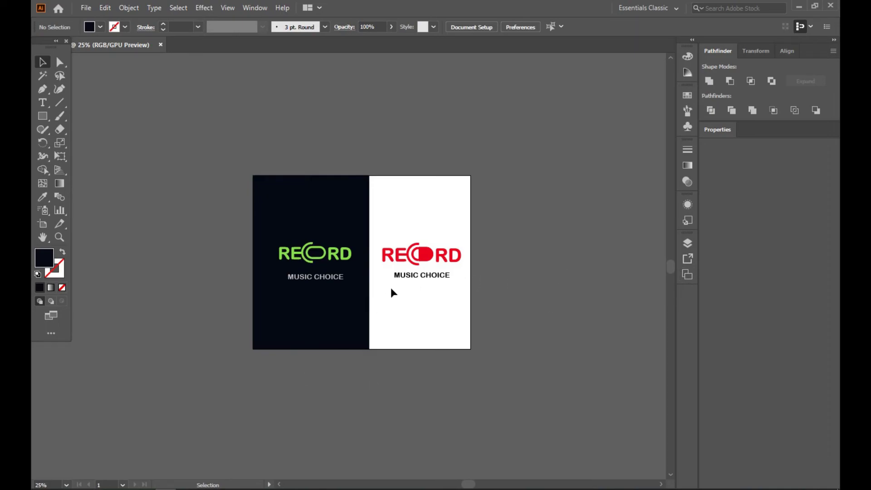
Nudge the grey MUSIC CHOICE tagline to centre it on the dark area, slightly closer to the green wordmark.
{"action": "scroll", "coordinate": [396, 285], "scroll_direction": "up", "scroll_amount": 2}
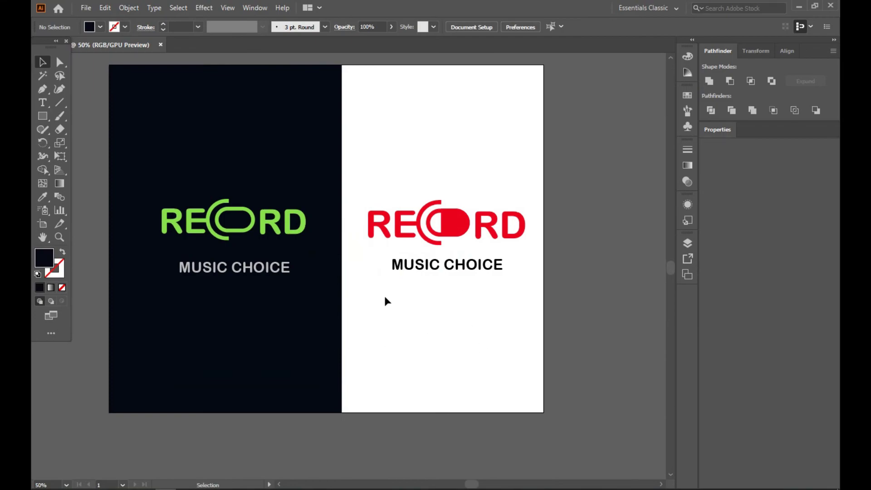
{"action": "left_click", "coordinate": [235, 269]}
{"action": "left_click_drag", "start_coordinate": [234, 269], "coordinate": [228, 266]}
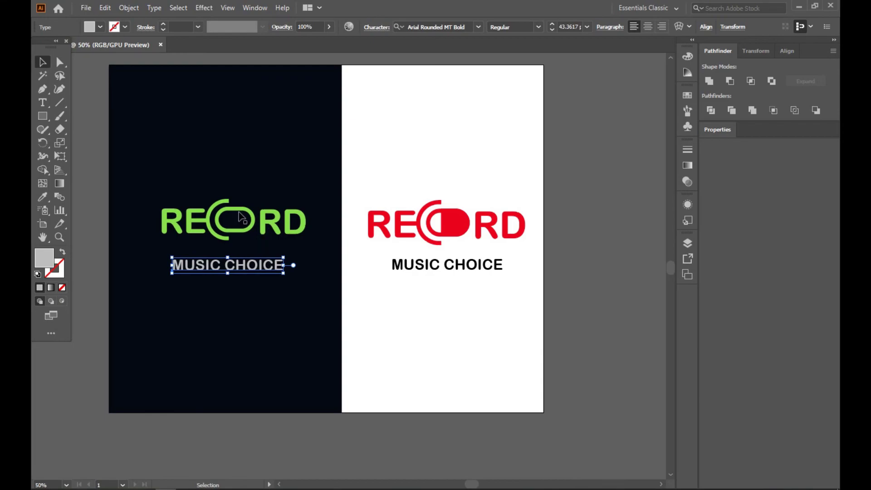
Lock the dark background rectangle again.
{"action": "left_click", "coordinate": [303, 342]}
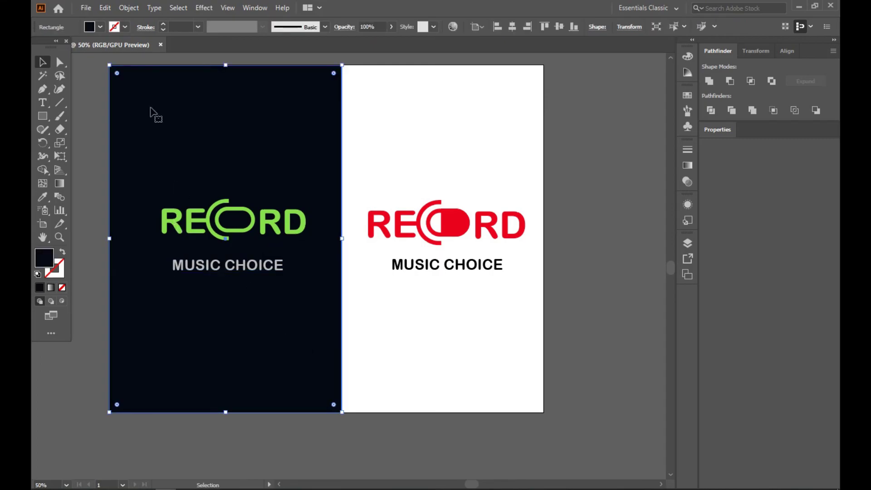
{"action": "left_click", "coordinate": [129, 8]}
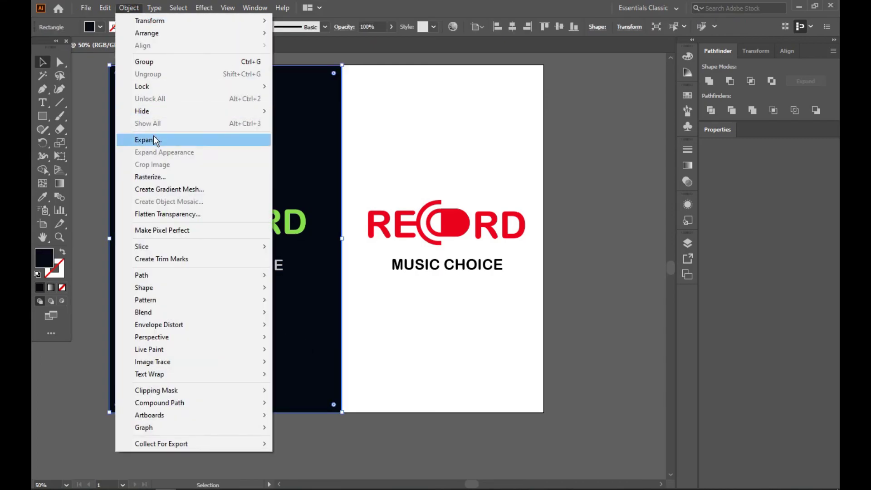
{"action": "left_click", "coordinate": [153, 140]}
{"action": "left_click", "coordinate": [129, 7]}
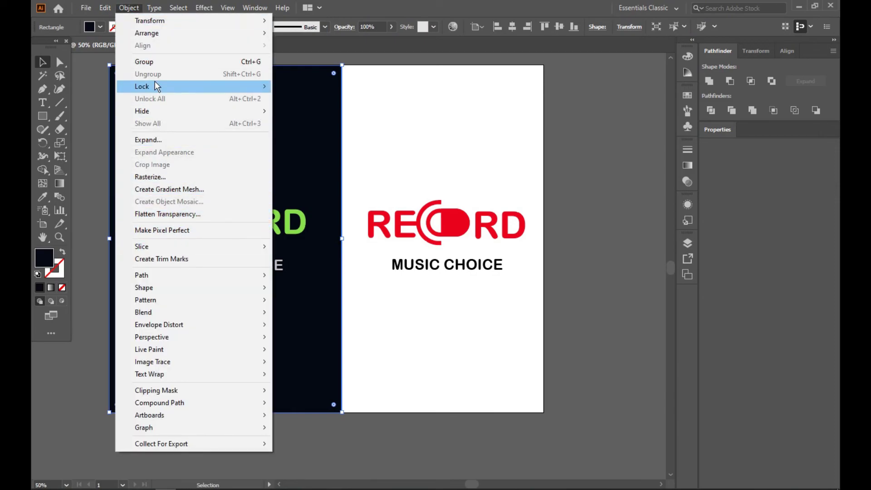
{"action": "mouse_move", "coordinate": [154, 86]}
{"action": "left_click", "coordinate": [290, 86]}
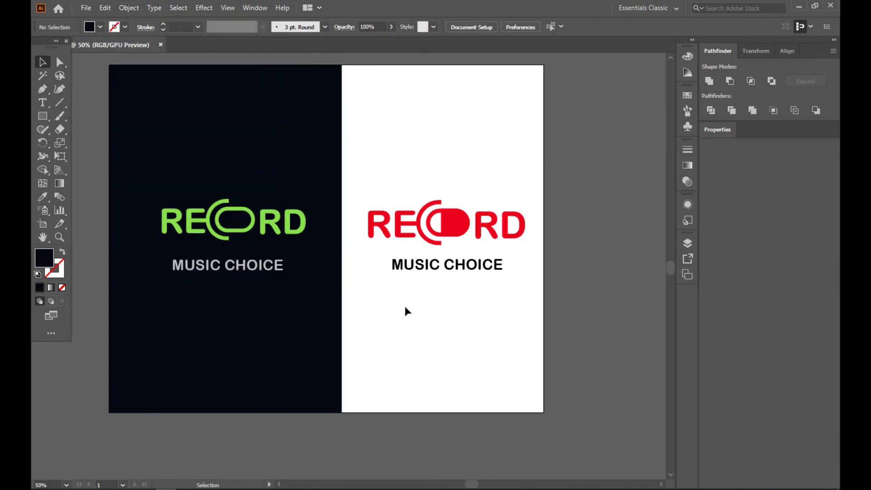
{"action": "left_click", "coordinate": [437, 266]}
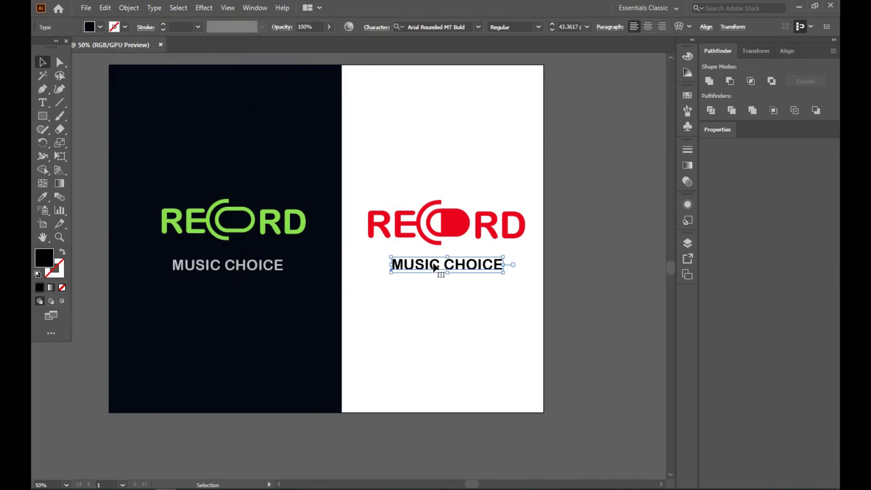
{"action": "left_click", "coordinate": [457, 327]}
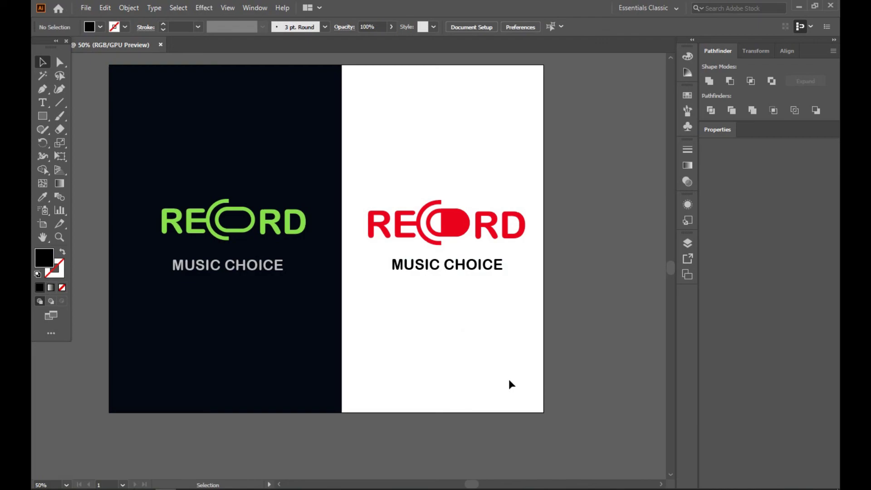
{"action": "scroll", "coordinate": [353, 364], "scroll_direction": "down", "scroll_amount": 1}
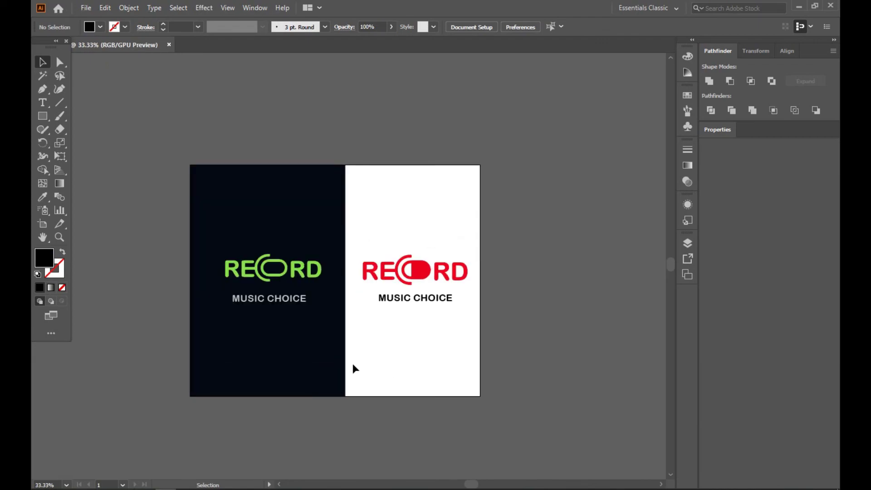